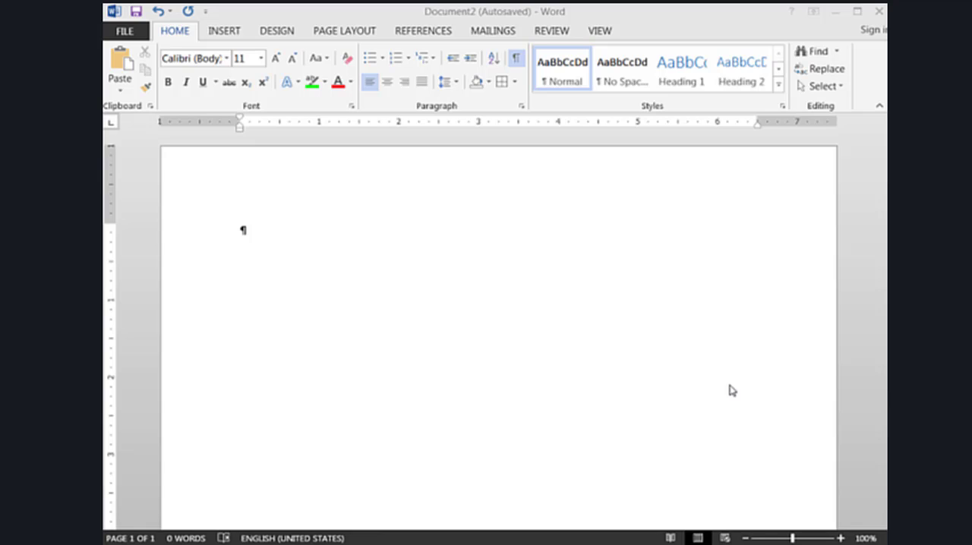
# Draw a rectangle about 2.28" wide and 0.53" high near the page's upper edge and apply the black-outline shape style
pyautogui.click(232, 32)
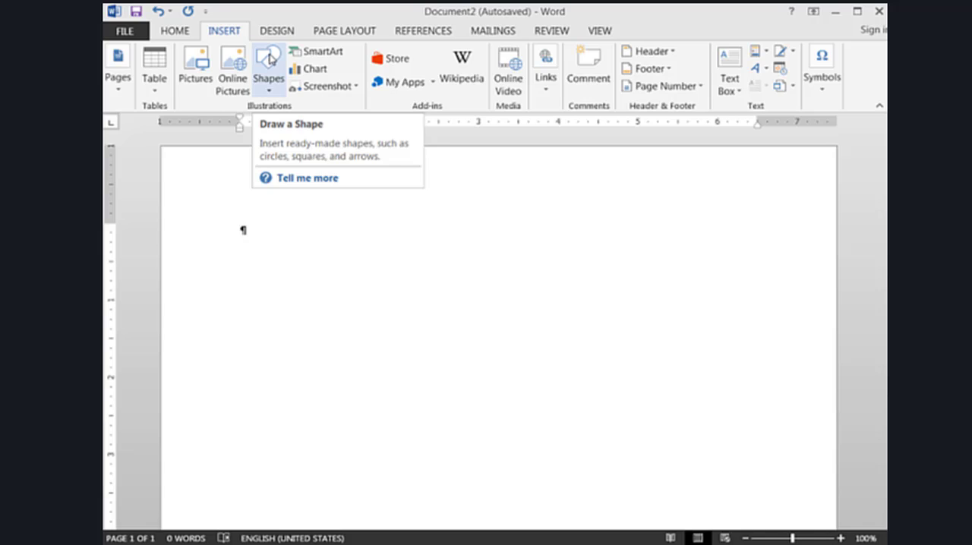
pyautogui.click(270, 59)
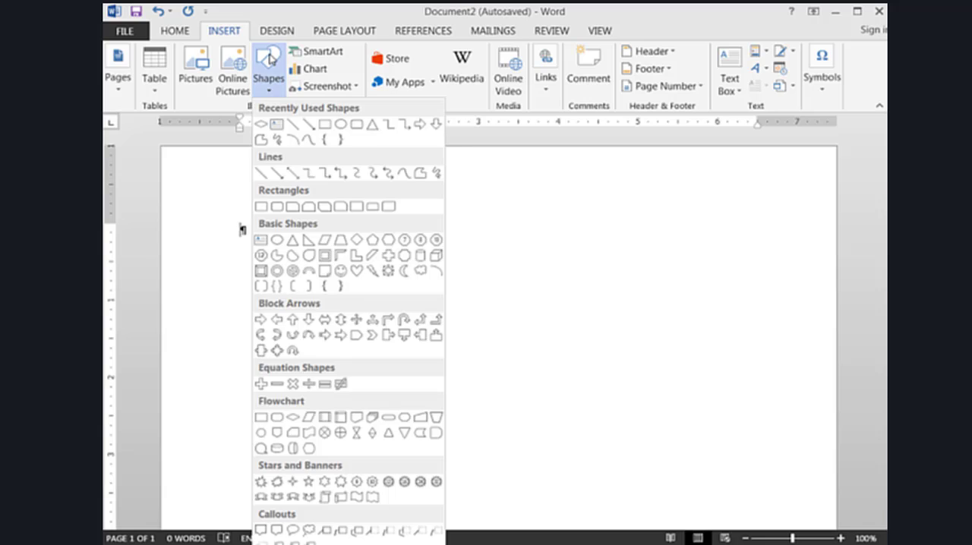
pyautogui.click(261, 207)
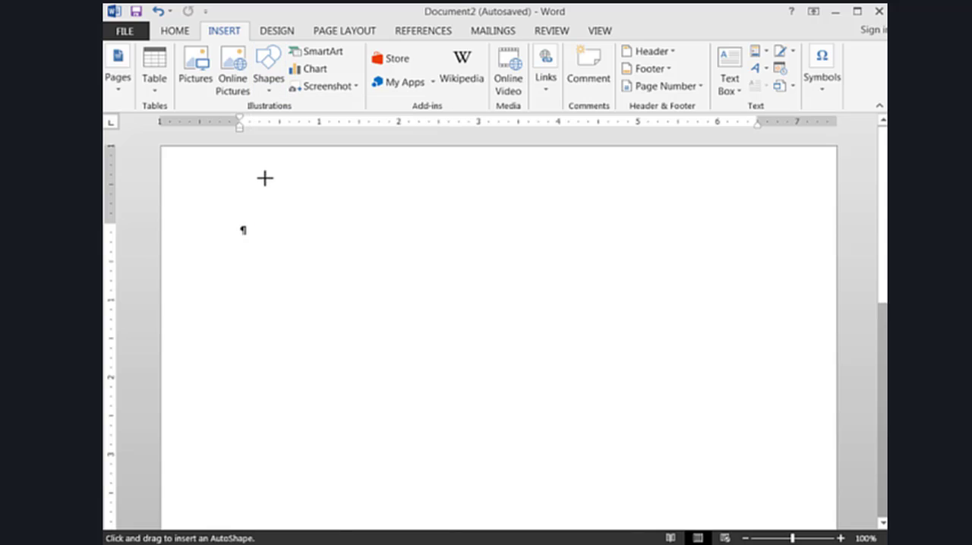
pyautogui.moveTo(264, 178); pyautogui.dragTo(447, 220)
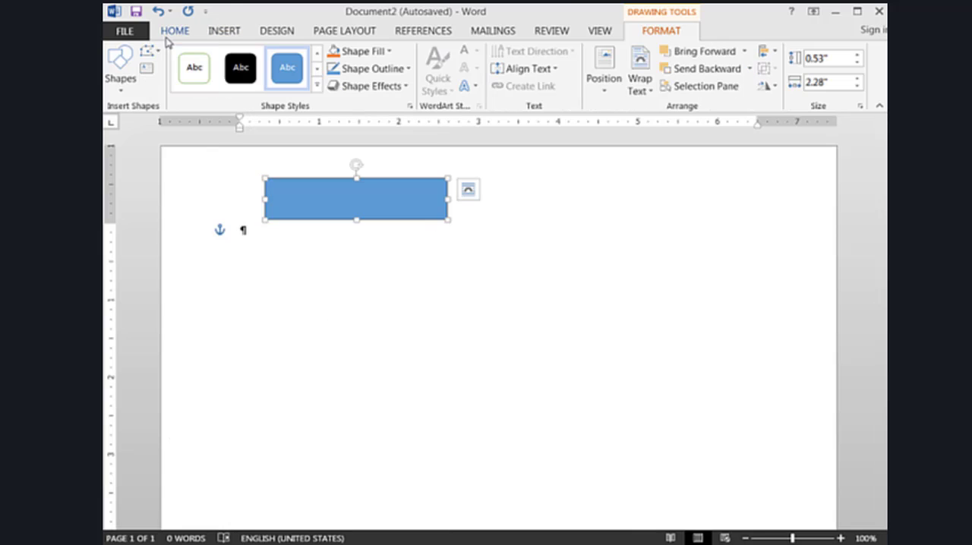
pyautogui.click(319, 87)
pyautogui.click(196, 68)
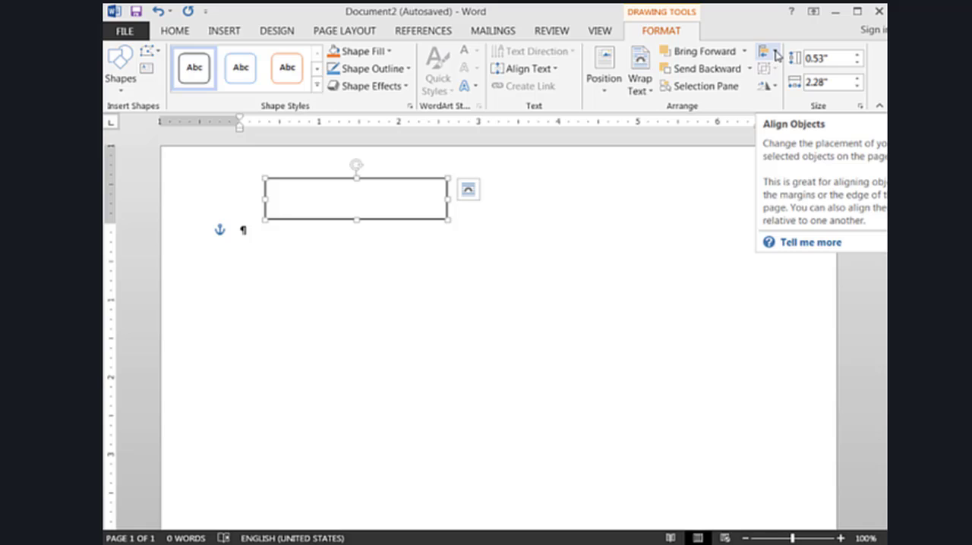
# Save the grid settings, with alignment guides, object snapping and grid snapping off, as the default for new documents
pyautogui.click(776, 55)
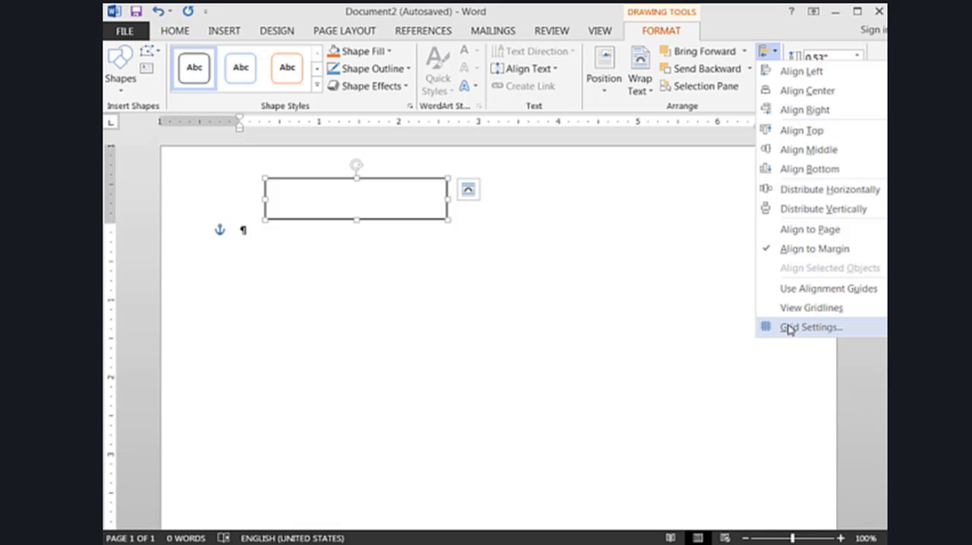
pyautogui.click(789, 329)
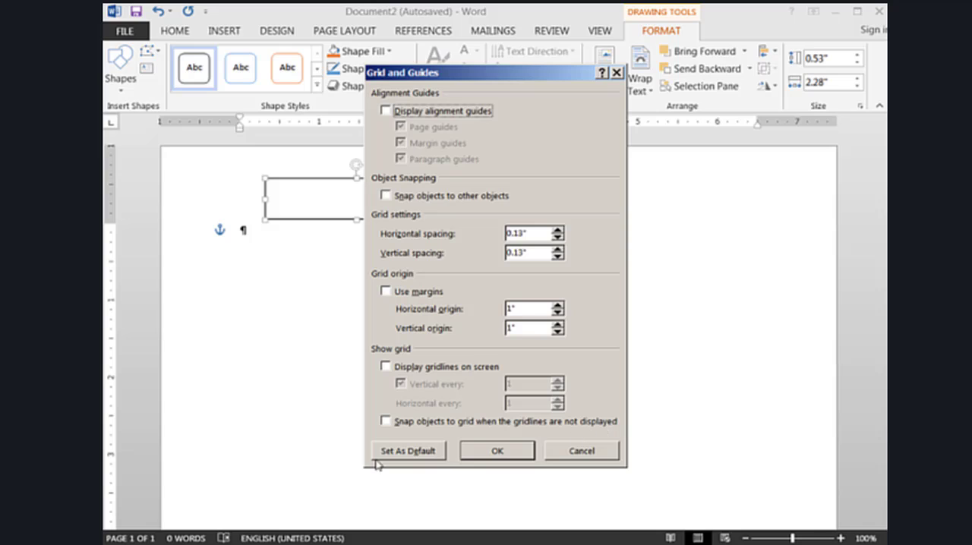
pyautogui.click(410, 453)
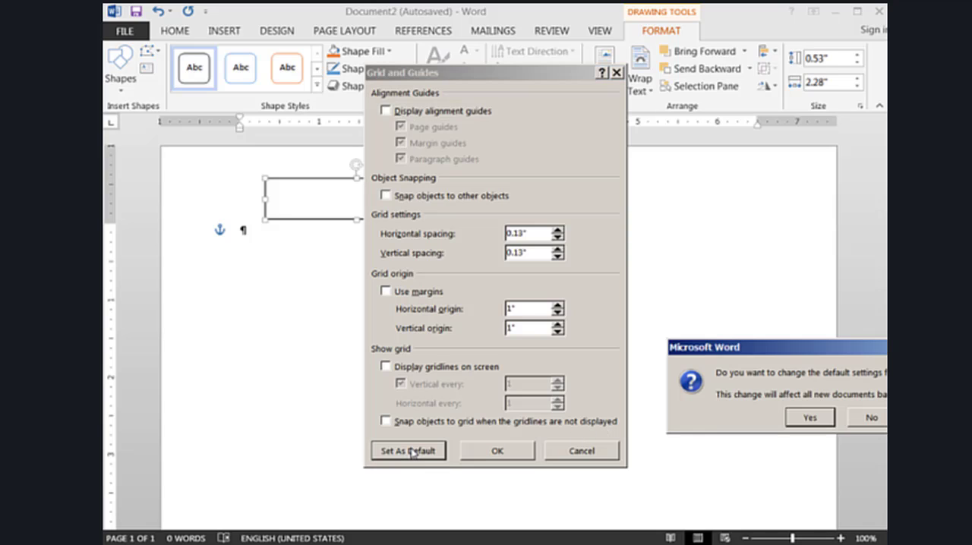
pyautogui.click(808, 417)
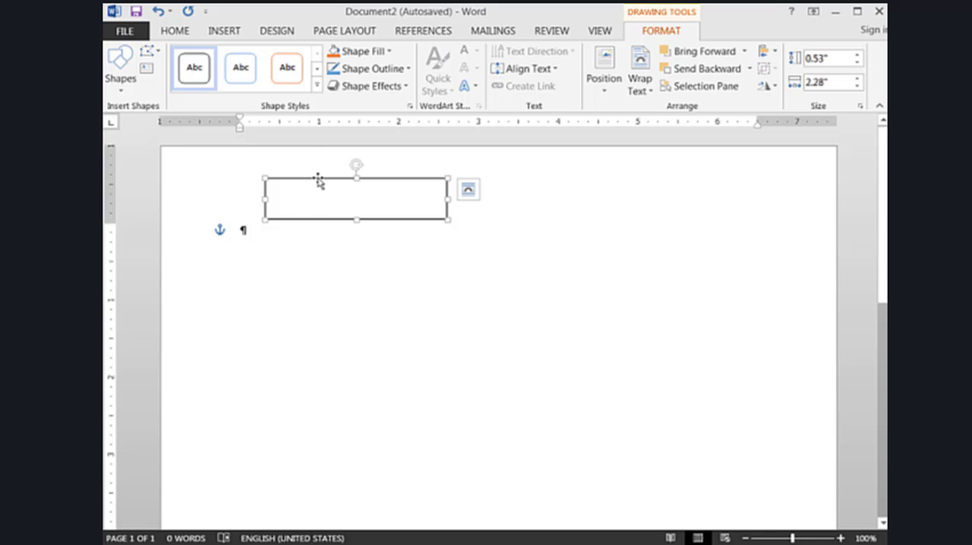
# Move the rectangle slightly down and to the left, fine-tuning its position with small nudges
pyautogui.moveTo(318, 180)
pyautogui.mouseDown()
pyautogui.moveTo(341, 234)
pyautogui.moveTo(405, 219)
pyautogui.moveTo(312, 167)
pyautogui.moveTo(312, 189)
pyautogui.mouseUp()
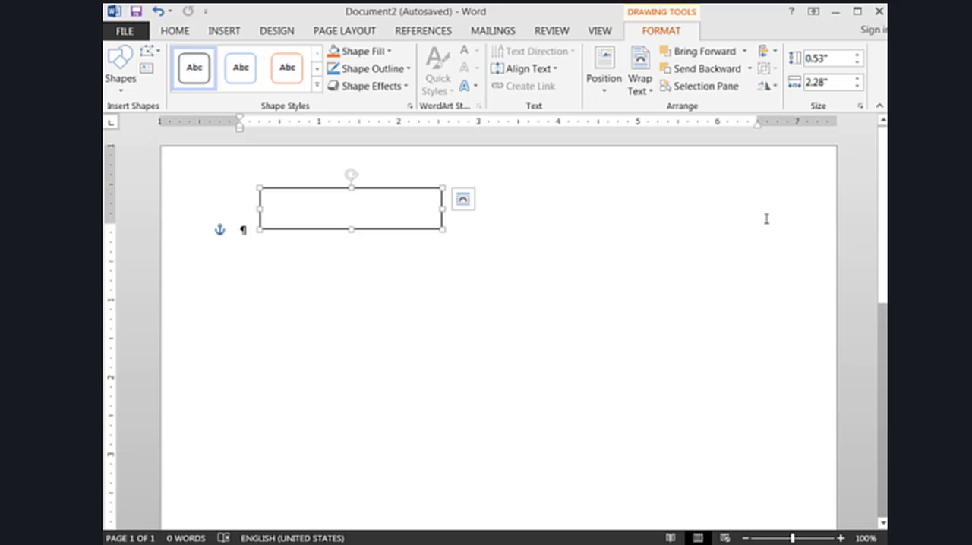
pyautogui.hotkey('ctrl', 'z')
pyautogui.hotkey('ctrl', 'z')
pyautogui.hotkey('ctrl', 'z')
pyautogui.hotkey('ctrl', 'z')
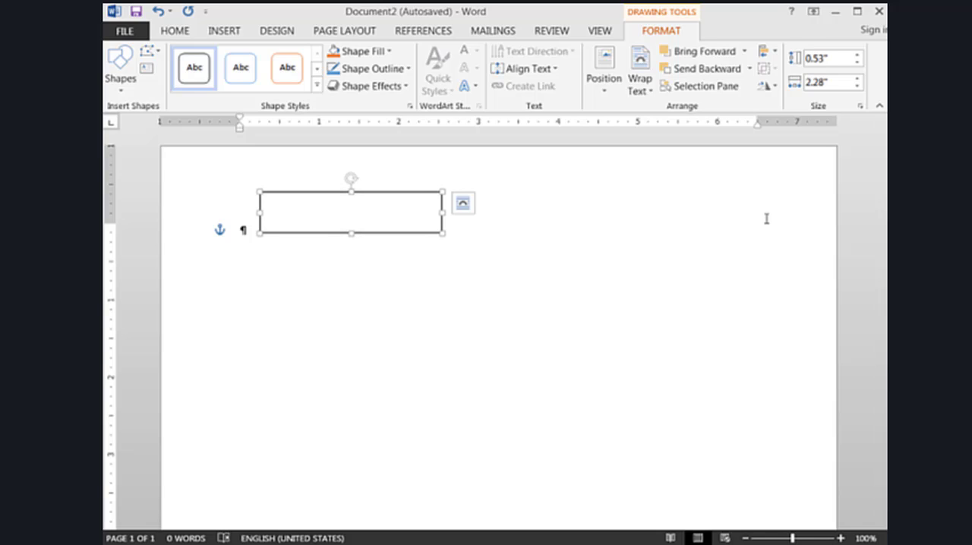
pyautogui.hotkey('ctrl', 'Right')
pyautogui.hotkey('ctrl', 'Right')
pyautogui.hotkey('ctrl', 'Right')
pyautogui.hotkey('ctrl', 'Right')
pyautogui.hotkey('ctrl', 'Right')
pyautogui.hotkey('ctrl', 'Right')
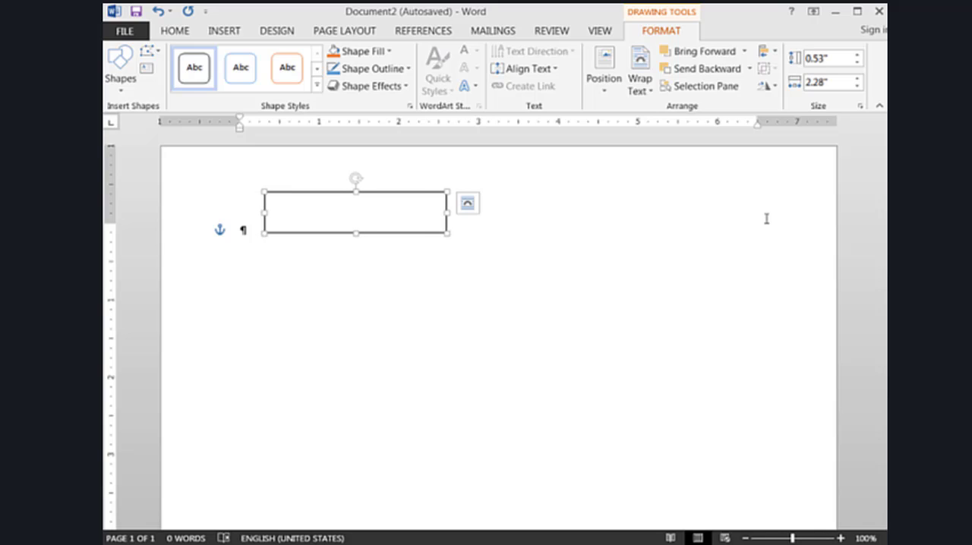
pyautogui.hotkey('ctrl', 'Left')
pyautogui.hotkey('ctrl', 'Left')
pyautogui.hotkey('ctrl', 'Left')
pyautogui.hotkey('ctrl', 'Left')
pyautogui.hotkey('ctrl', 'Left')
pyautogui.hotkey('ctrl', 'Left')
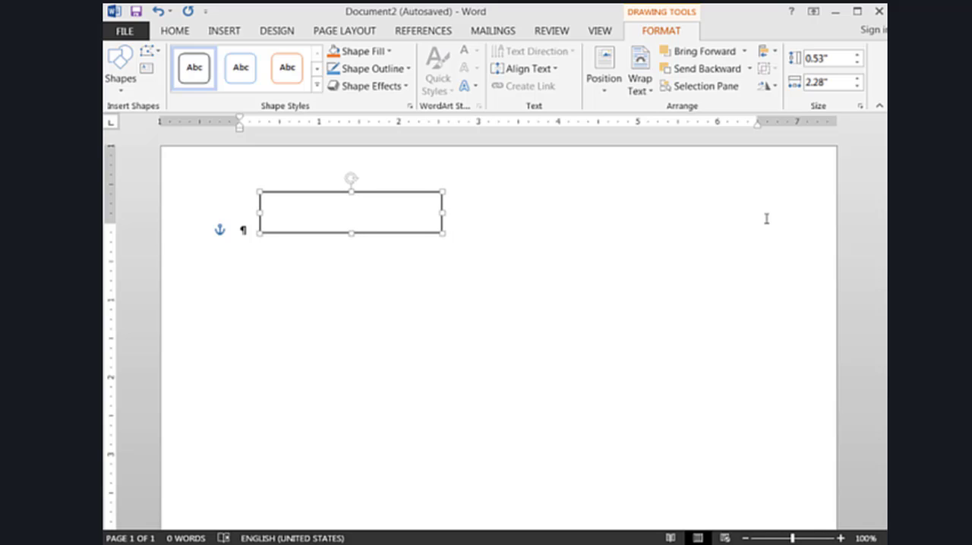
pyautogui.hotkey('ctrl', 'Left')
pyautogui.hotkey('ctrl', 'Left')
pyautogui.hotkey('ctrl', 'Left')
pyautogui.hotkey('ctrl', 'Left')
pyautogui.hotkey('ctrl', 'Left')
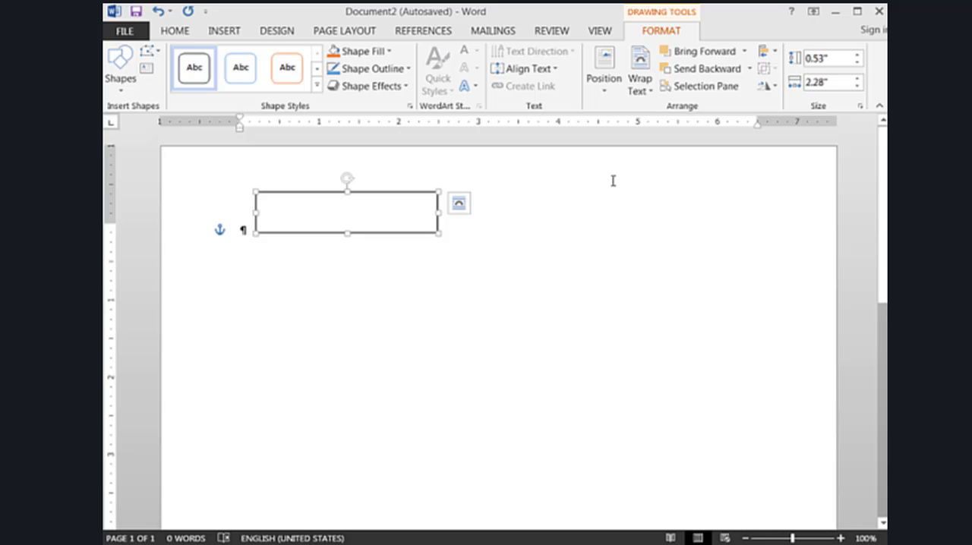
# Label the rectangle "start" and reduce its height to about 0.36"
pyautogui.write('s')
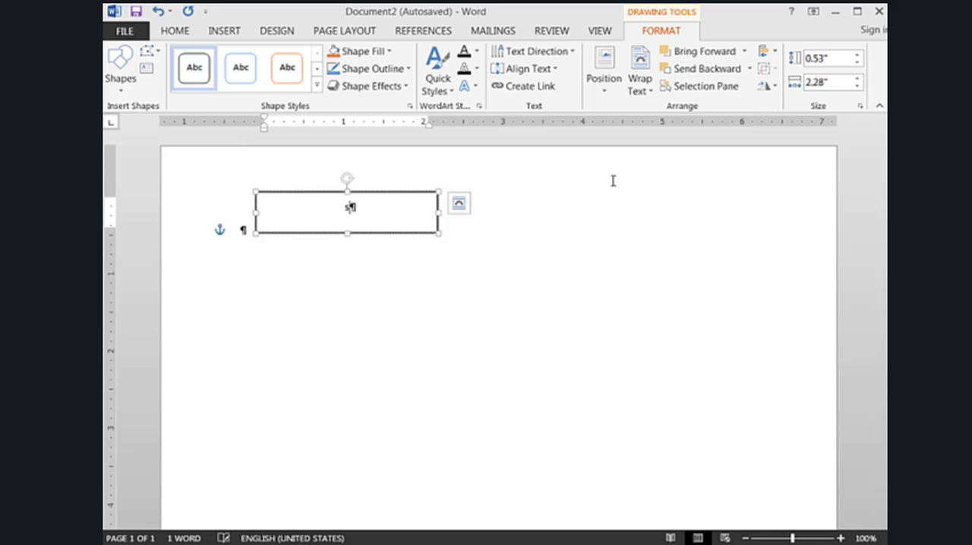
pyautogui.write('tart')
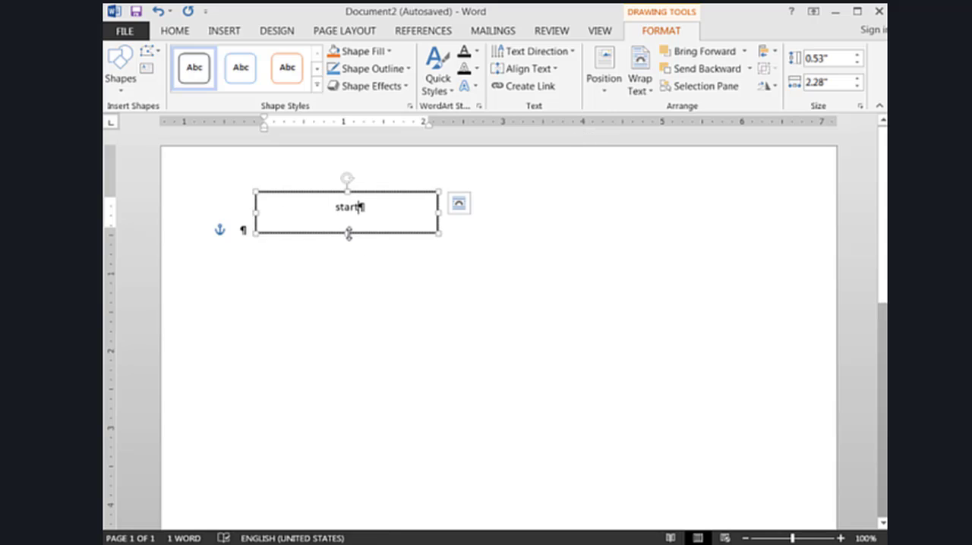
pyautogui.click(346, 231)
pyautogui.moveTo(346, 231); pyautogui.dragTo(350, 220)
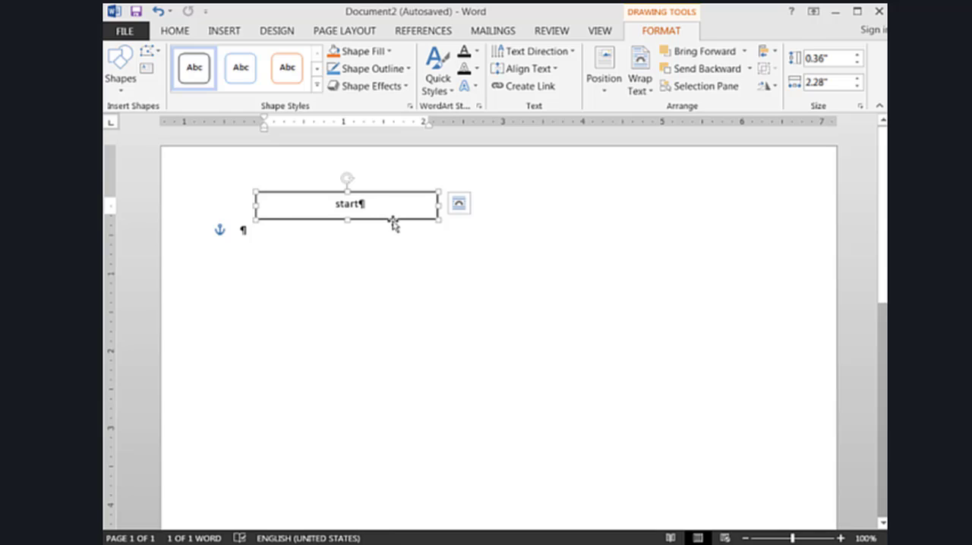
# Duplicate the start box, place the copy directly below it and replace its text with "0=>n (counter)"
pyautogui.hotkey('ctrl', 'd')
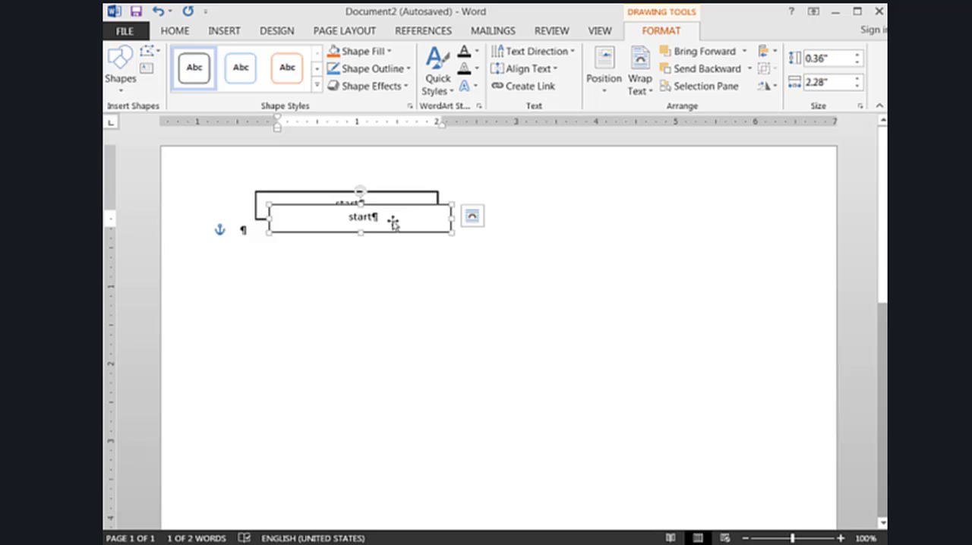
pyautogui.moveTo(398, 233); pyautogui.dragTo(386, 272)
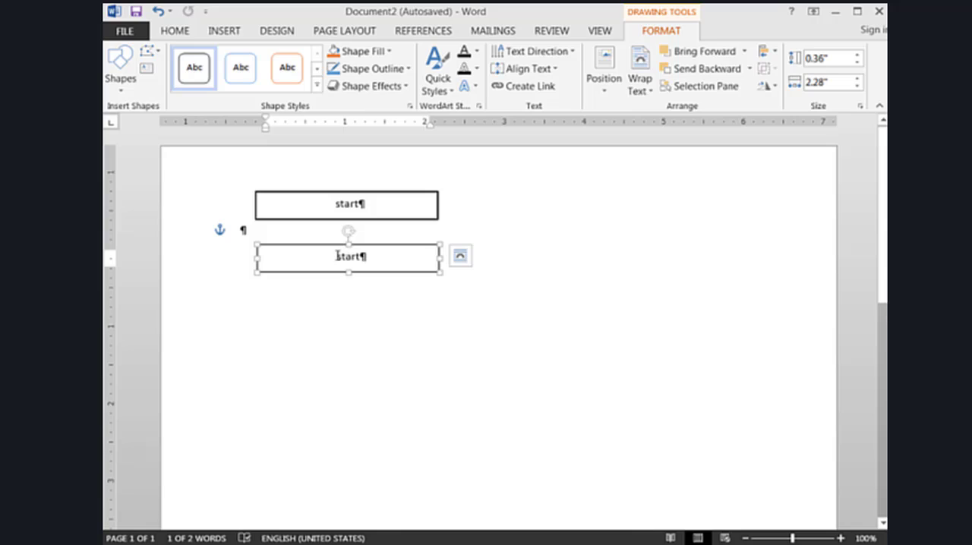
pyautogui.moveTo(337, 257); pyautogui.dragTo(371, 257)
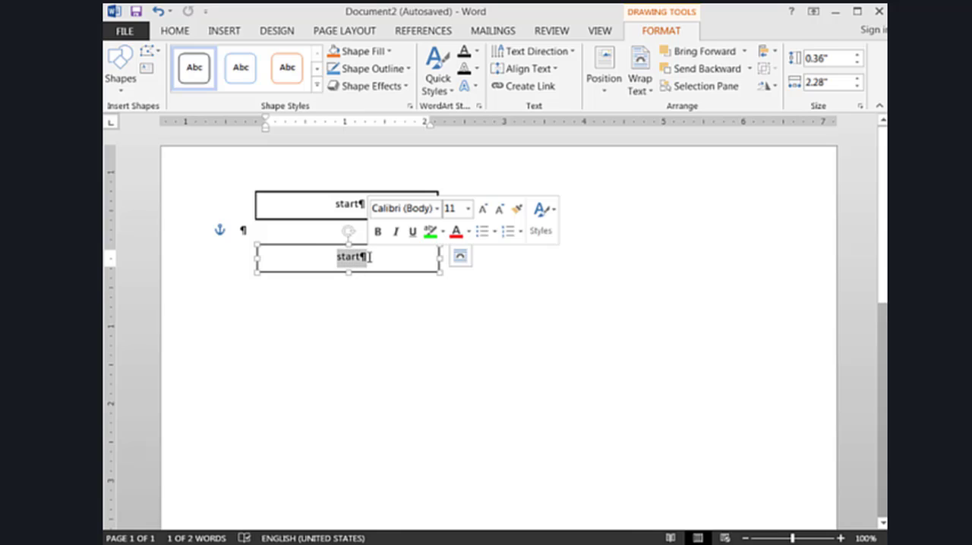
pyautogui.write('0')
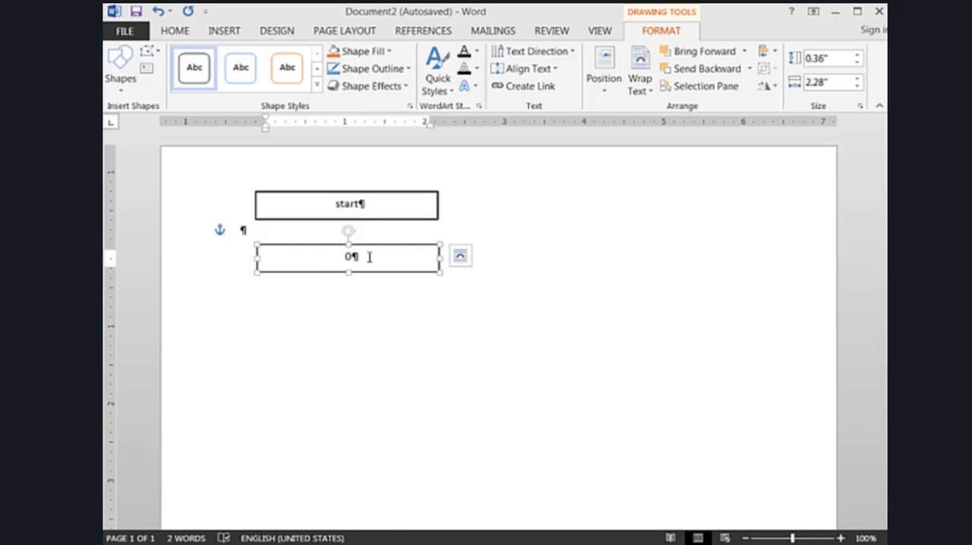
pyautogui.write('=>n-(counter')
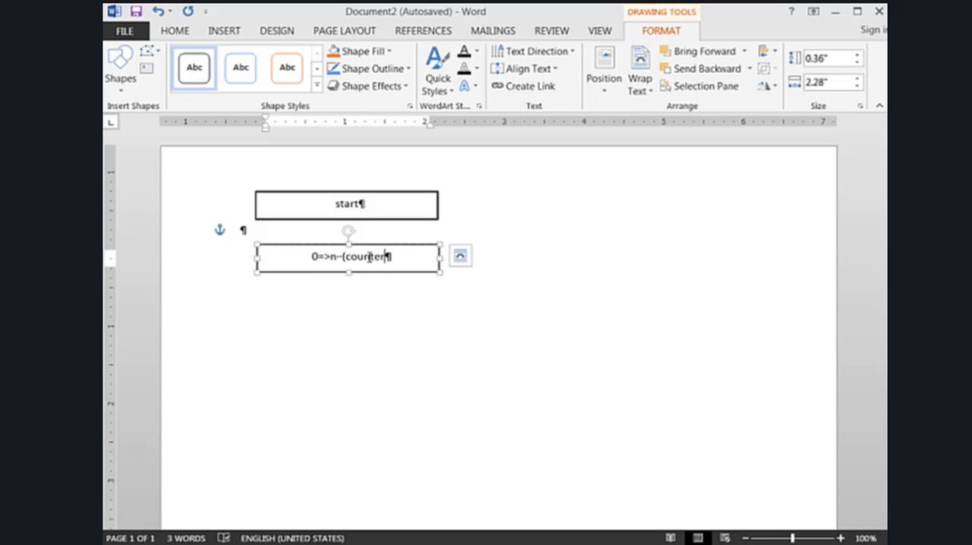
pyautogui.write(')')
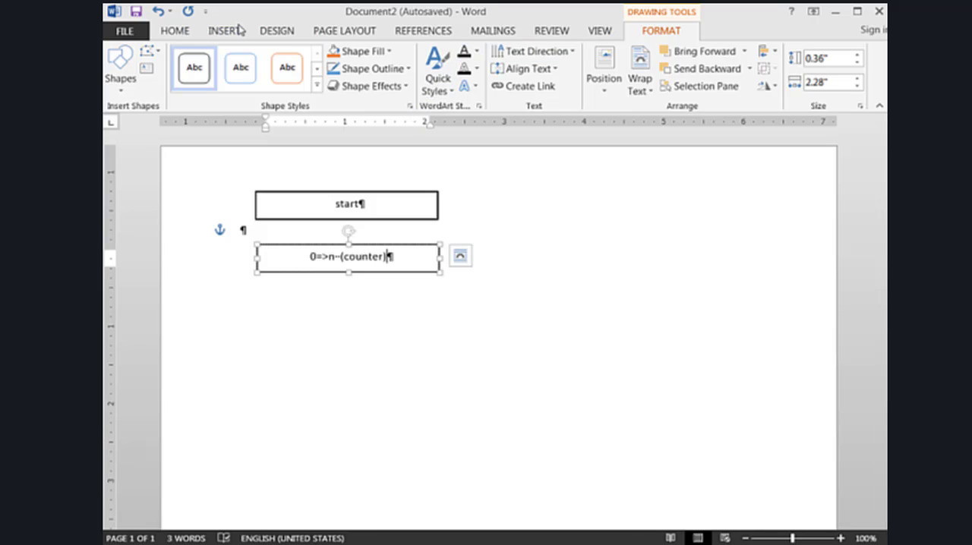
pyautogui.click(493, 200)
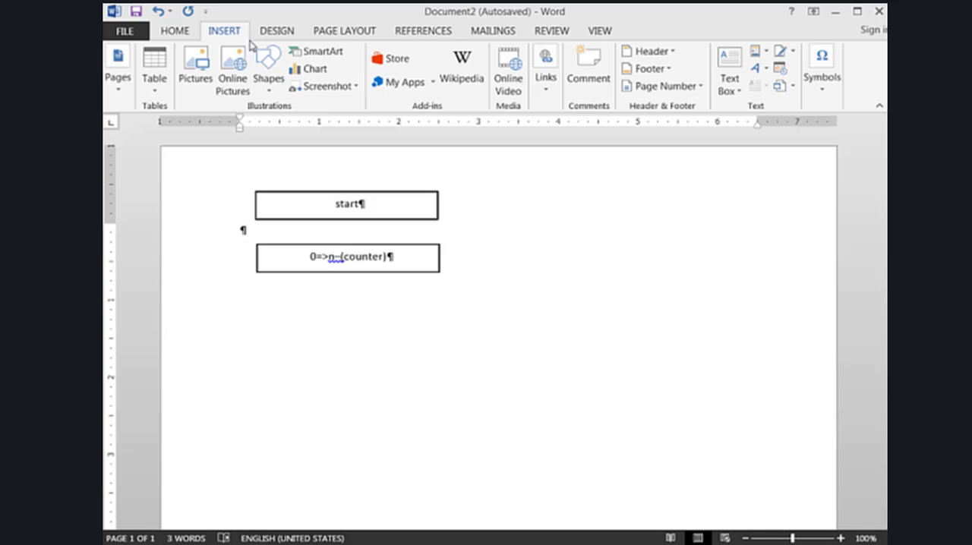
# Draw a vertical arrow about 0.31" long from the start box to the counter box and apply the Subtle Line - Dark 1 style
pyautogui.click(270, 65)
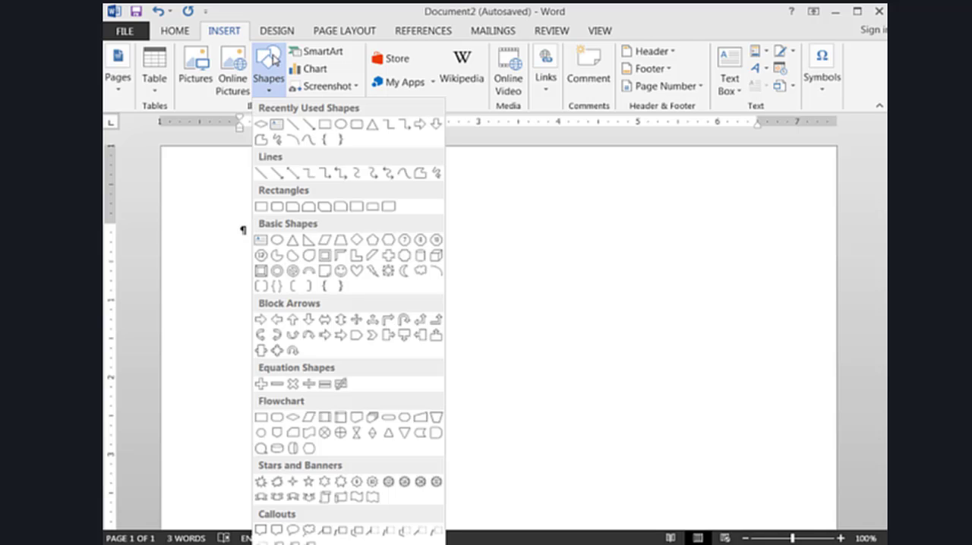
pyautogui.click(310, 126)
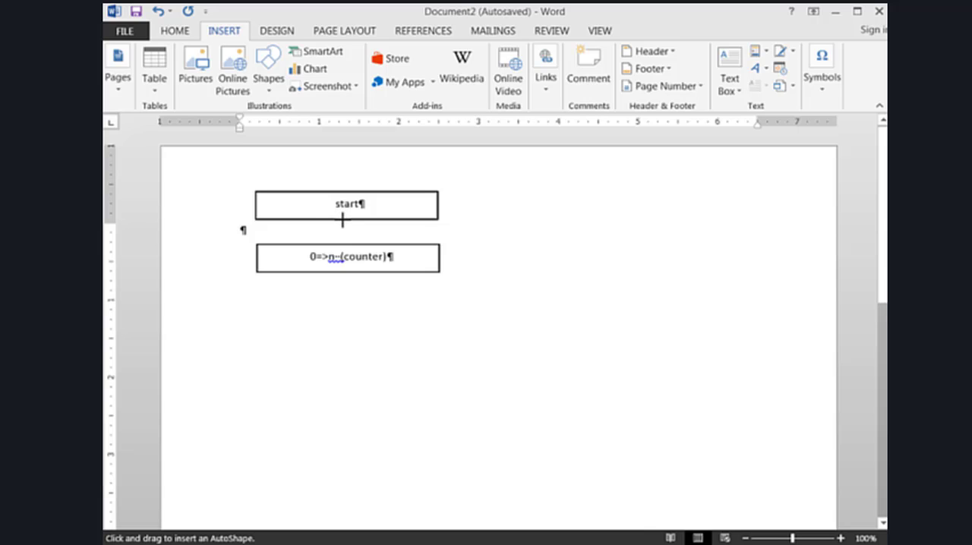
pyautogui.moveTo(342, 219); pyautogui.dragTo(342, 243)
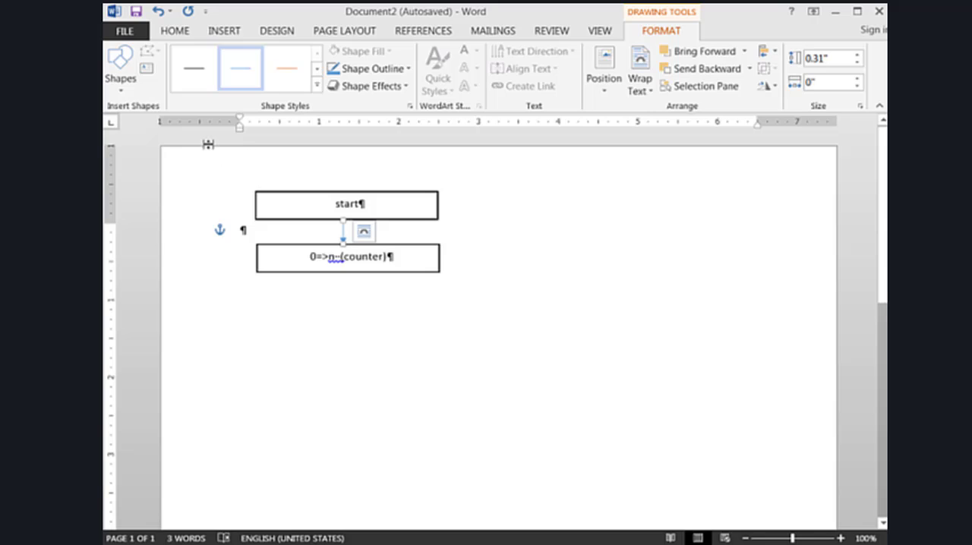
pyautogui.click(194, 71)
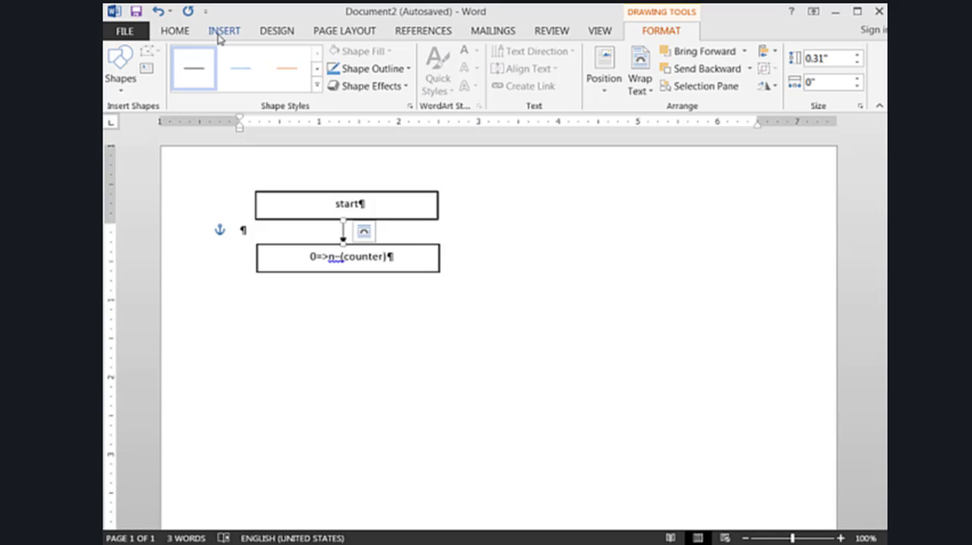
# Hide the paragraph marks and other formatting symbols in the document
pyautogui.click(175, 30)
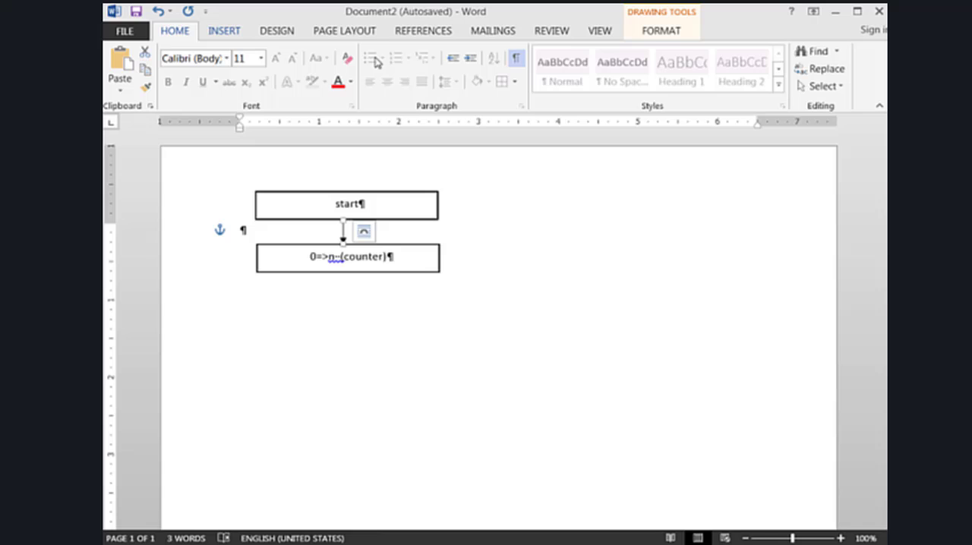
pyautogui.click(517, 61)
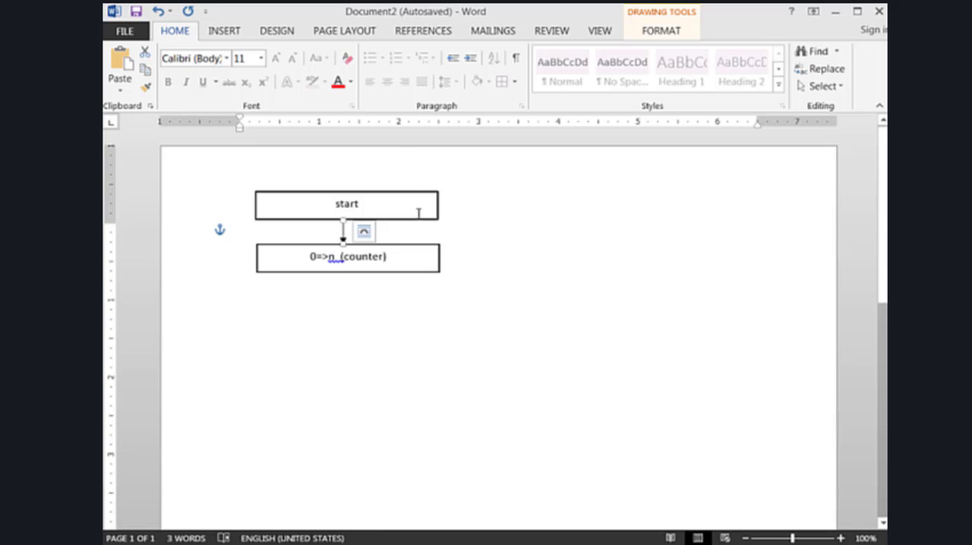
# Duplicate the start box, place the copy directly below the counter box and replace its text with "Make step"
pyautogui.click(415, 219)
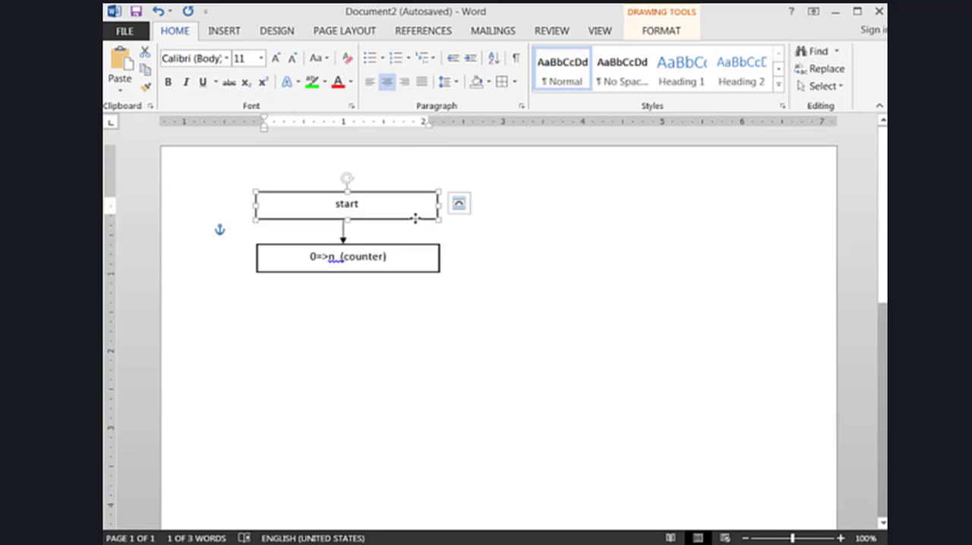
pyautogui.hotkey('ctrl', 'd')
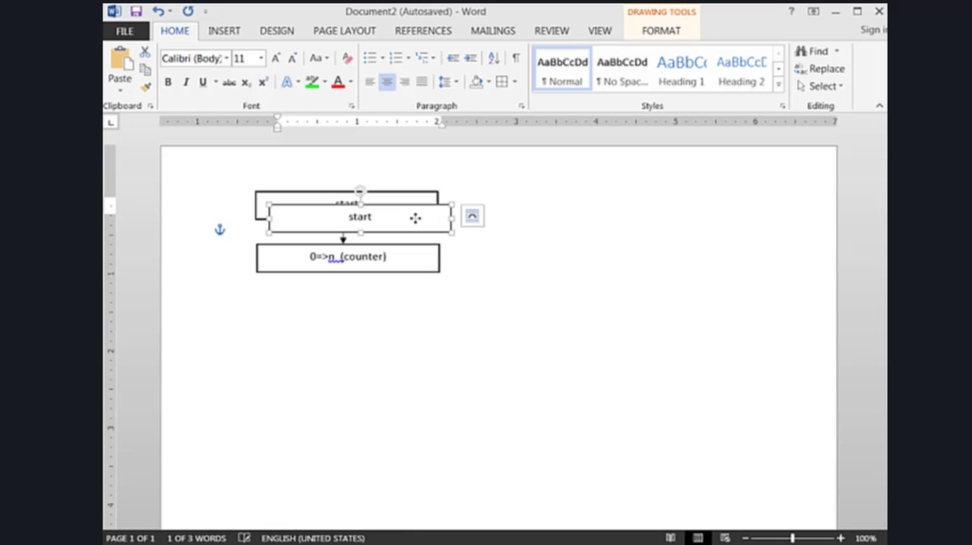
pyautogui.moveTo(418, 232); pyautogui.dragTo(405, 322)
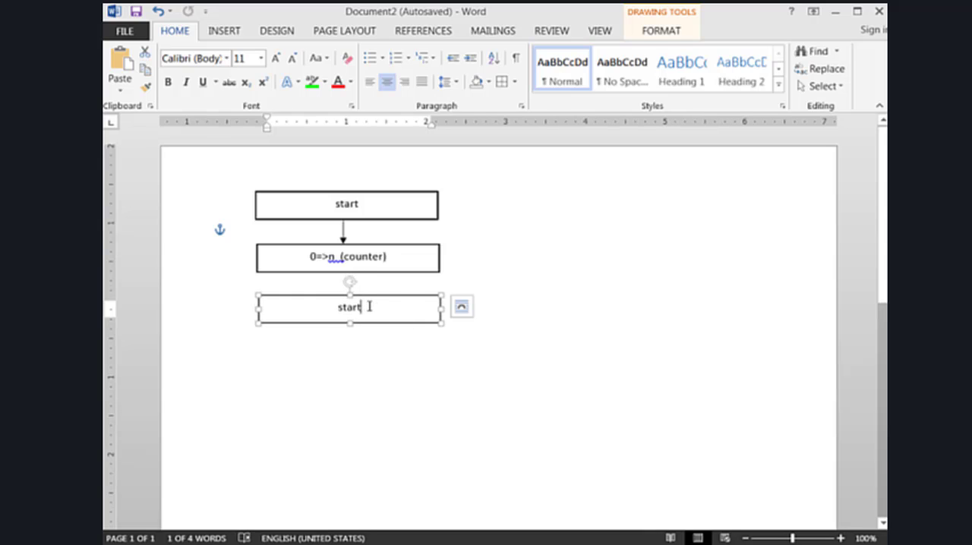
pyautogui.moveTo(369, 306); pyautogui.dragTo(332, 306)
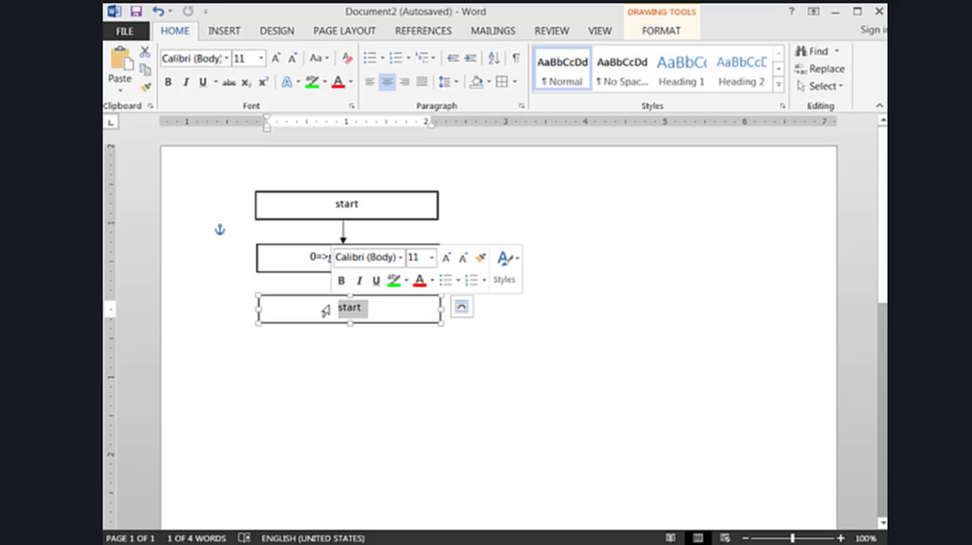
pyautogui.write('make ')
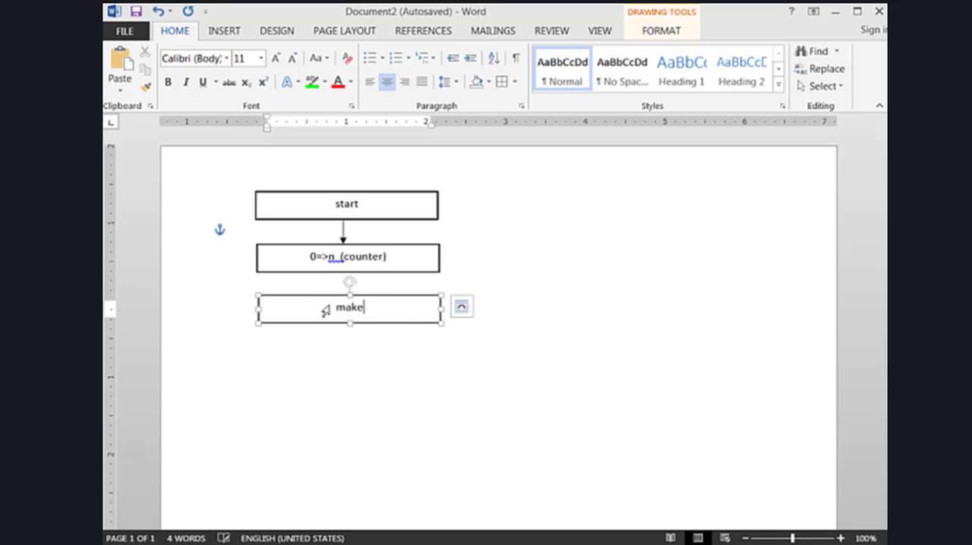
pyautogui.write('steo')
pyautogui.press('BackSpace')
pyautogui.write('p')
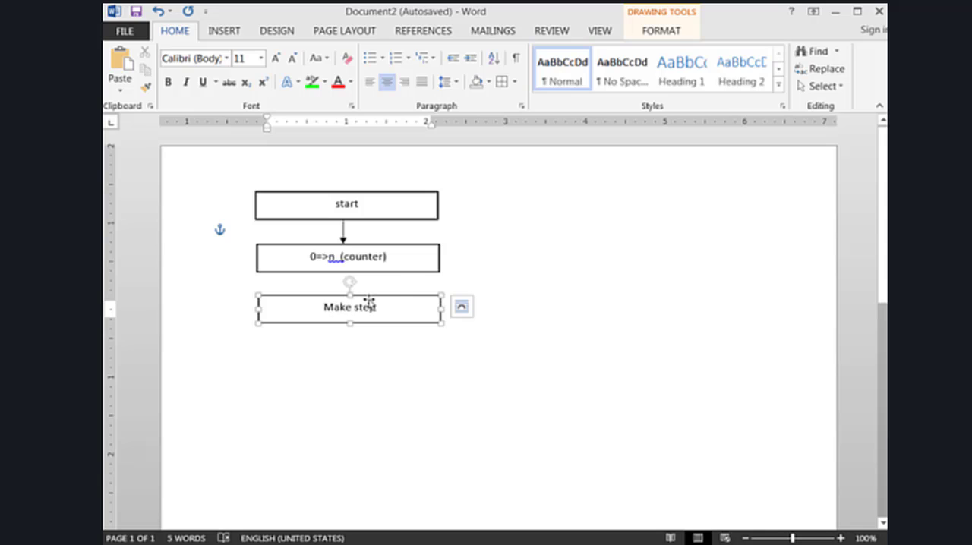
pyautogui.click(470, 247)
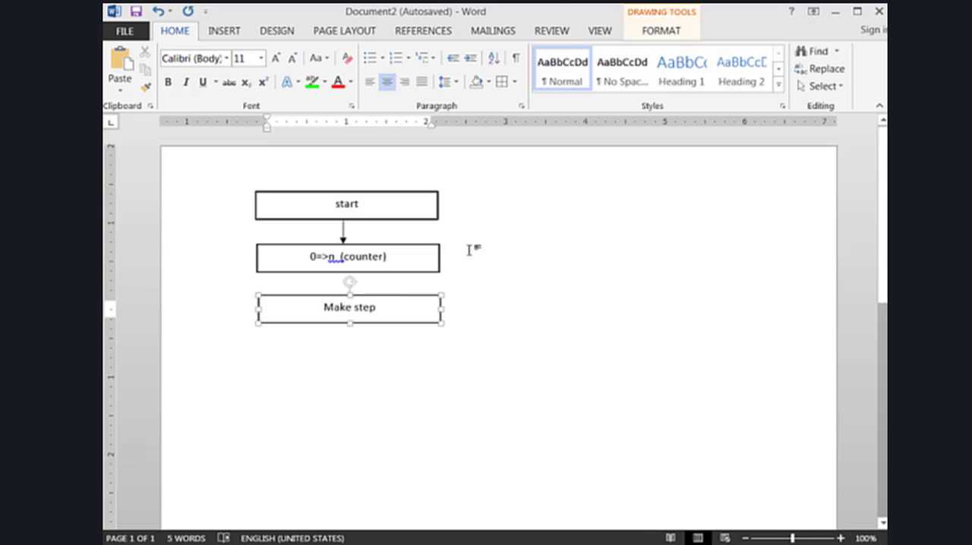
# Duplicate the arrow below the start box and place the copy between the counter box and the "Make step" box
pyautogui.click(343, 232)
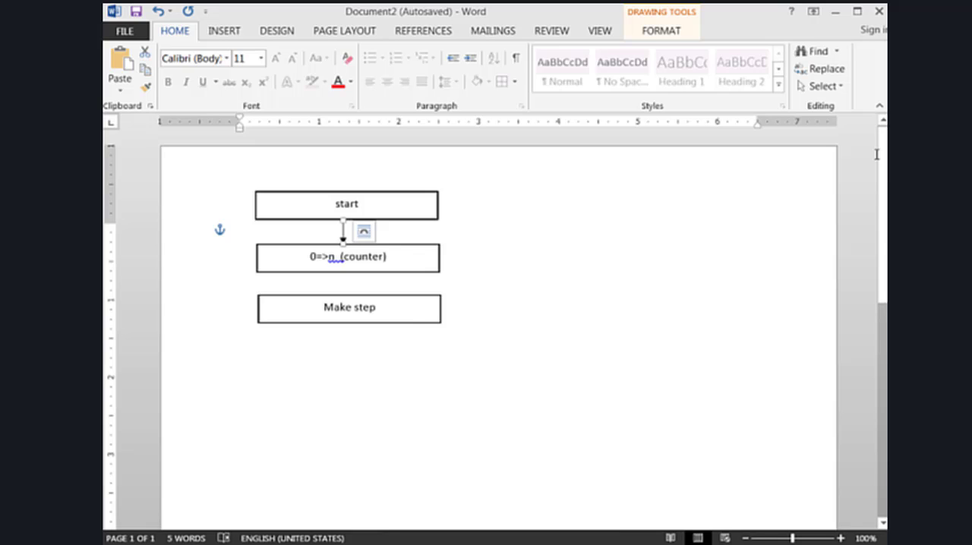
pyautogui.hotkey('ctrl', 'v')
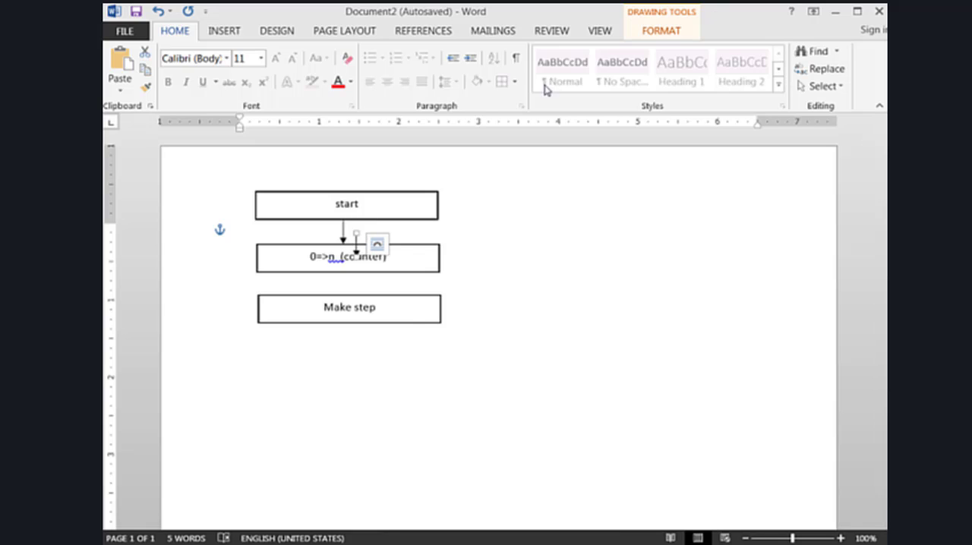
pyautogui.moveTo(355, 221); pyautogui.dragTo(342, 280)
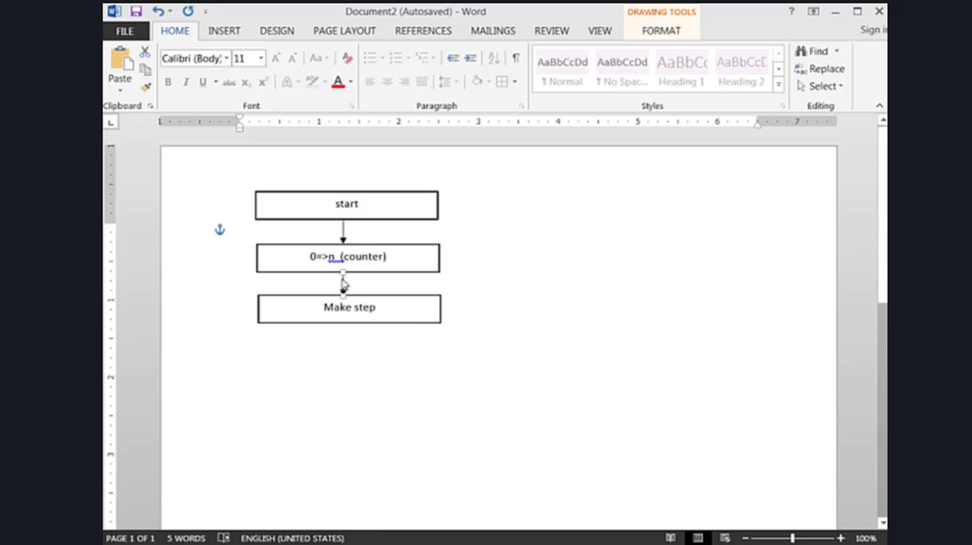
pyautogui.click(484, 236)
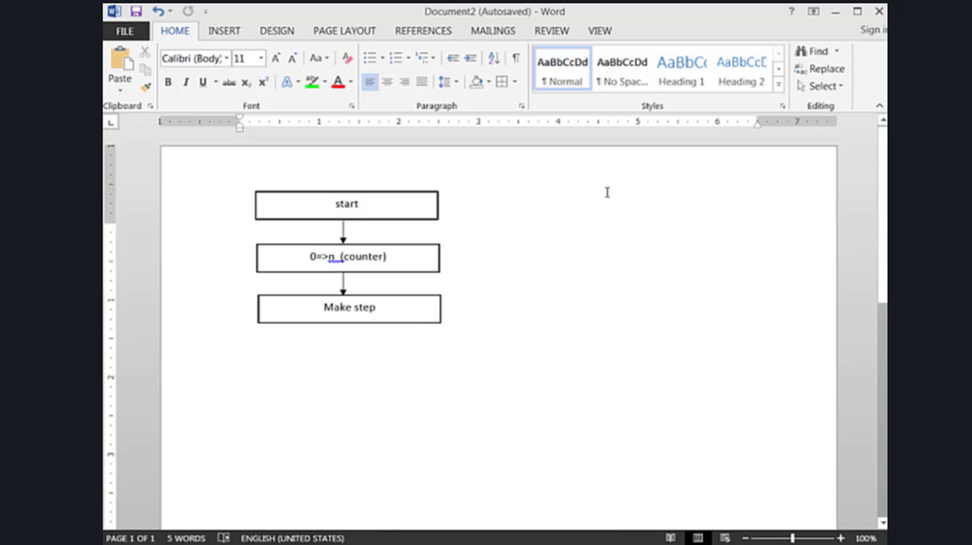
# Draw a Flowchart: Decision diamond about 0.93" high and 2.59" wide below the "Make step" box and apply the black outline style without coloured fill
pyautogui.click(232, 32)
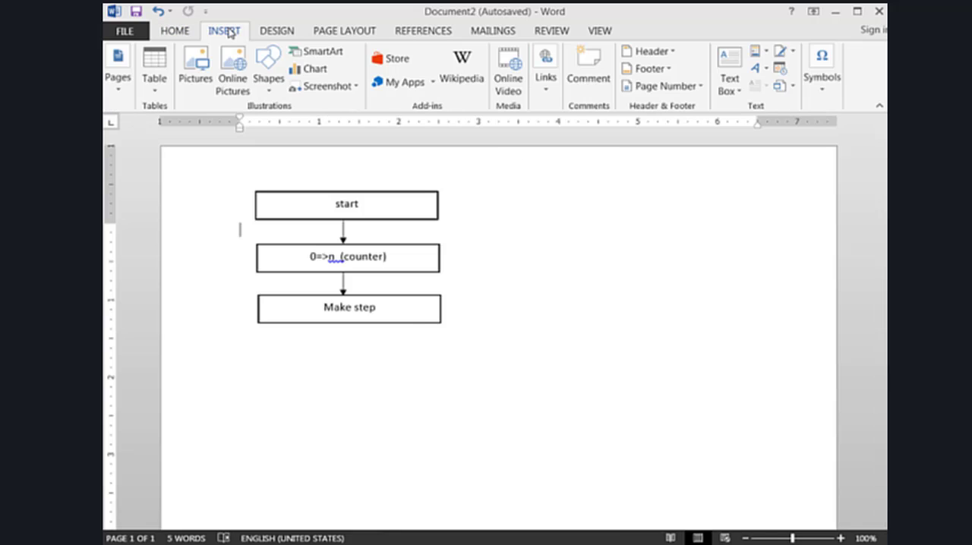
pyautogui.click(272, 65)
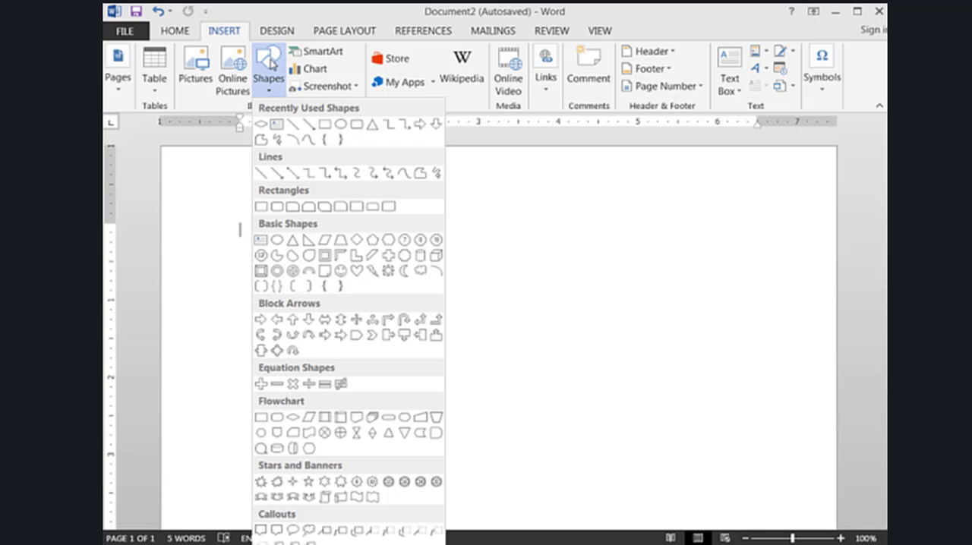
pyautogui.click(292, 419)
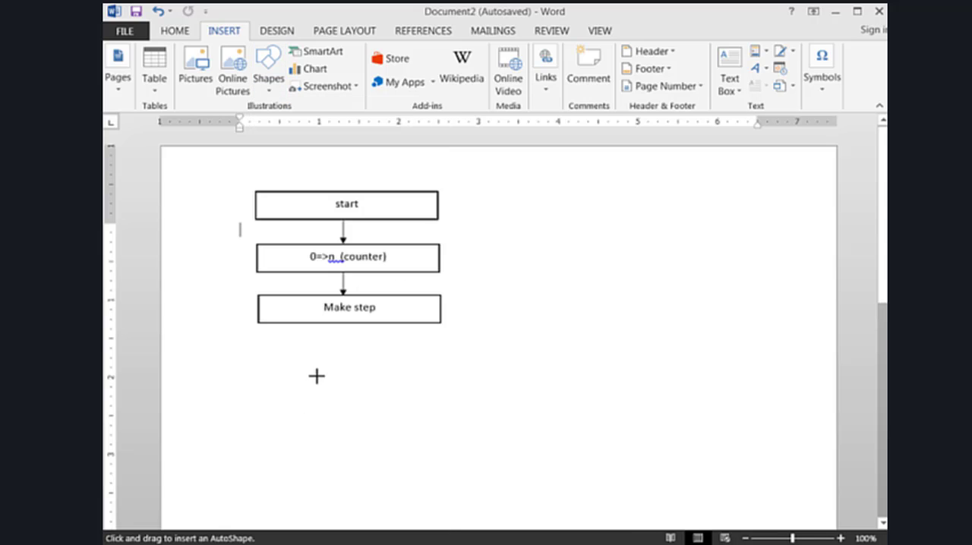
pyautogui.moveTo(245, 358)
pyautogui.mouseDown()
pyautogui.moveTo(414, 387)
pyautogui.moveTo(449, 399)
pyautogui.moveTo(443, 427)
pyautogui.moveTo(453, 430)
pyautogui.mouseUp()
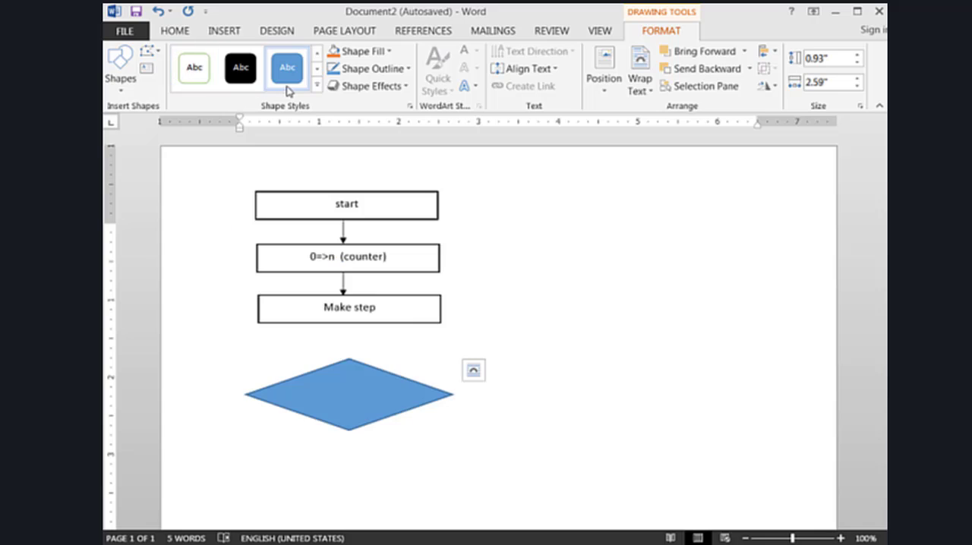
pyautogui.click(316, 86)
pyautogui.click(193, 67)
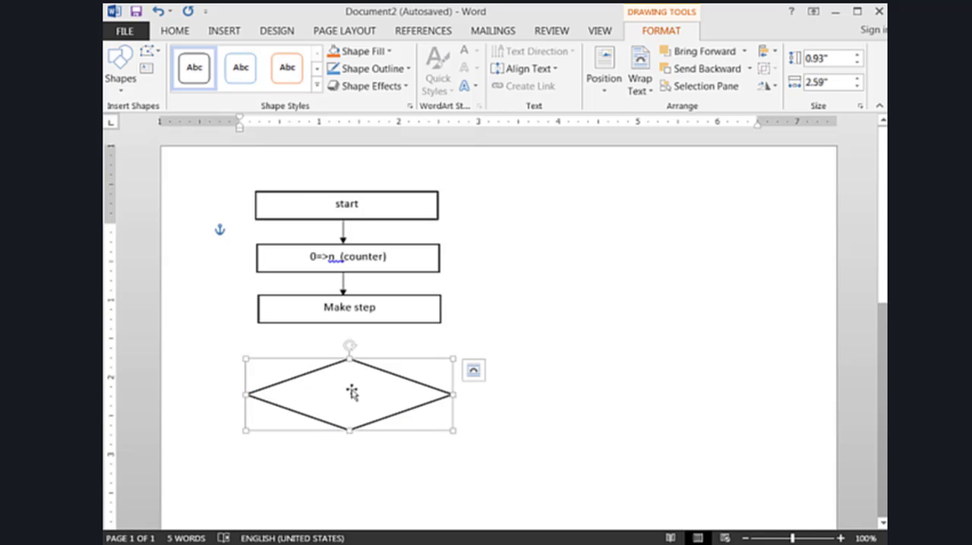
# Label the decision diamond "Is the wall right here?"
pyautogui.write('I')
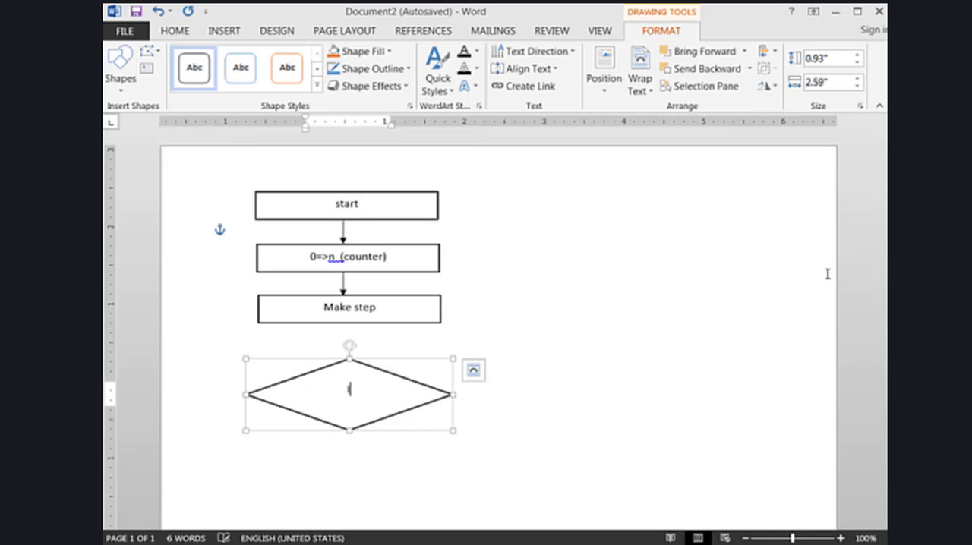
pyautogui.write('s the wall ri')
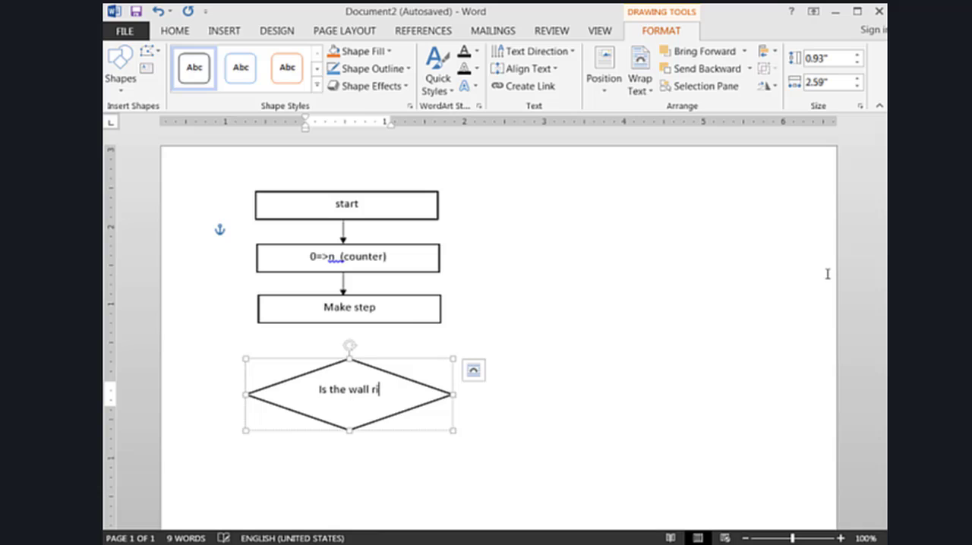
pyautogui.write('ght here')
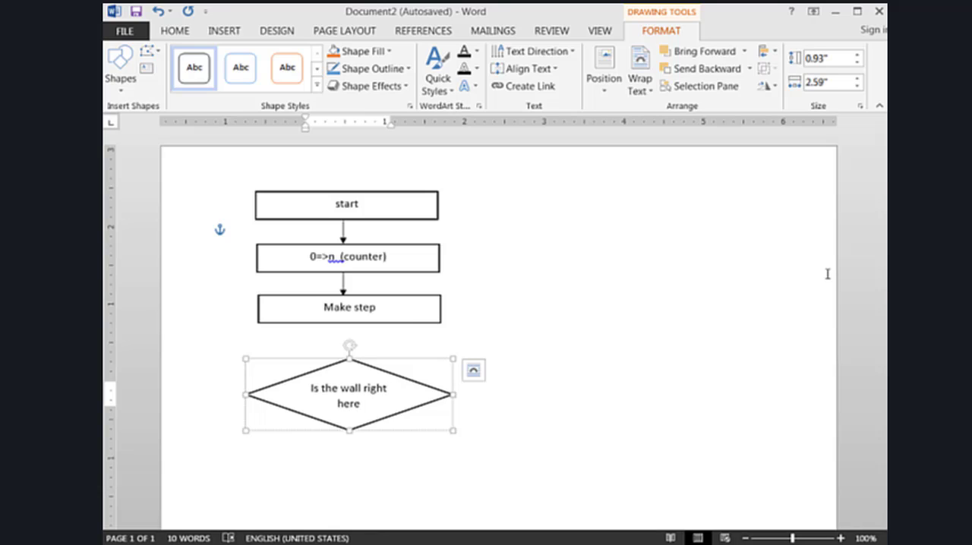
pyautogui.write('?')
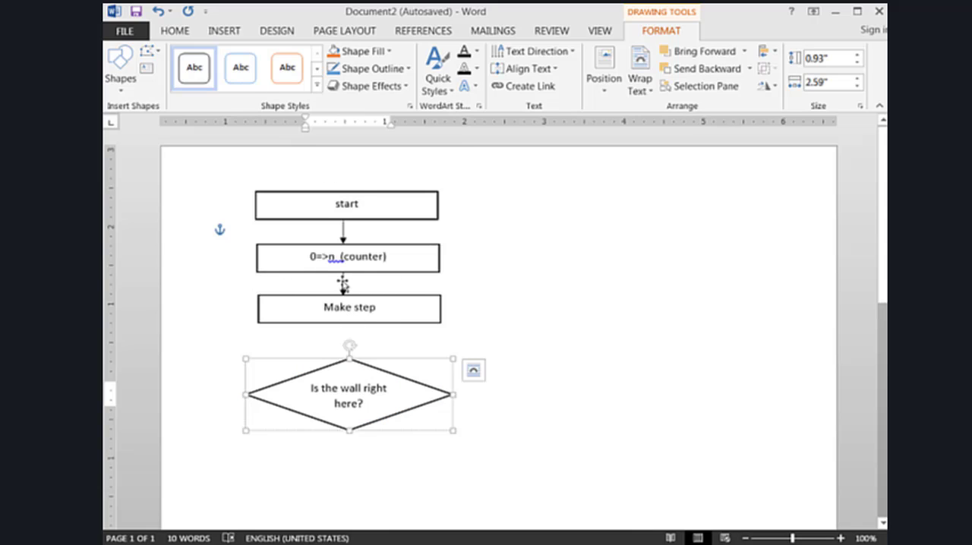
# Duplicate the arrow above the "Make step" box and attach the copy to that box's lower edge, pointing down
pyautogui.click(343, 284)
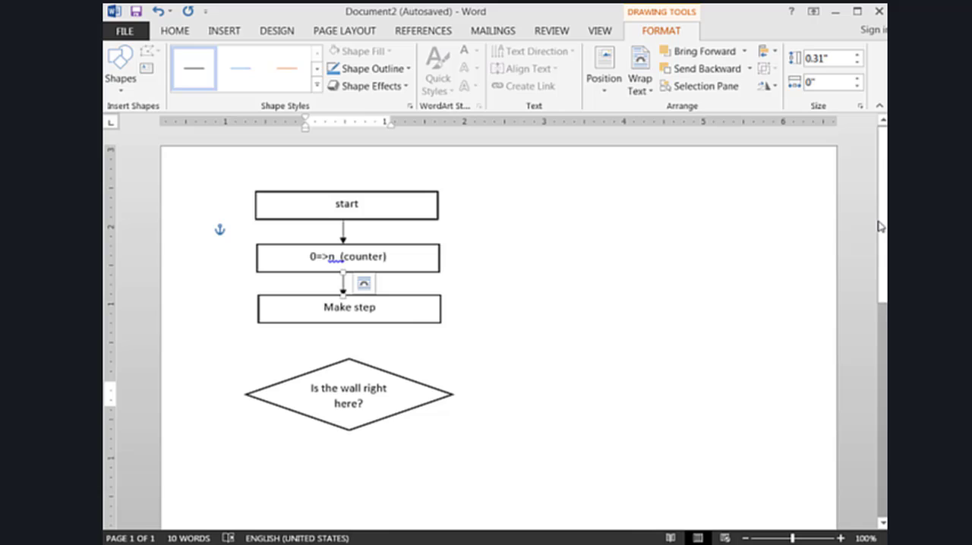
pyautogui.hotkey('ctrl', 'v')
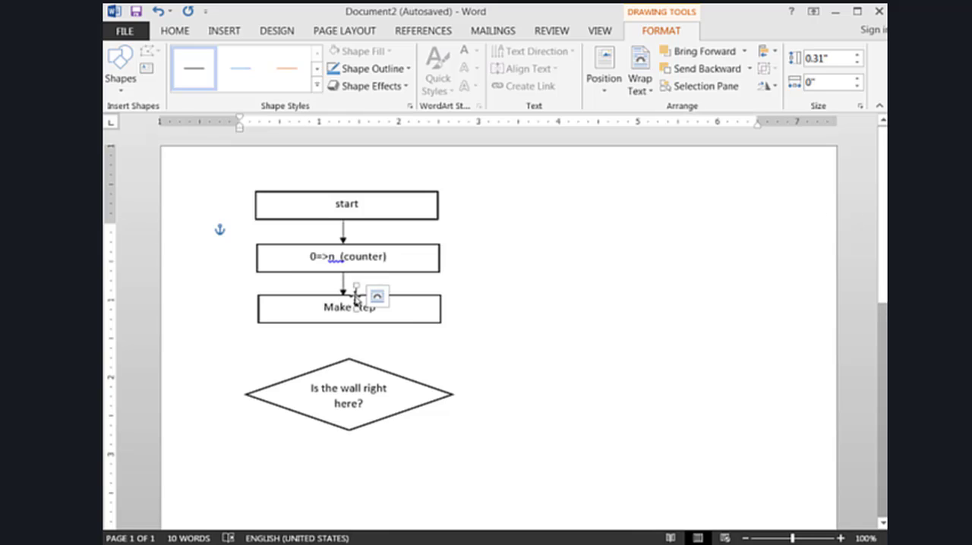
pyautogui.moveTo(355, 300); pyautogui.dragTo(343, 334)
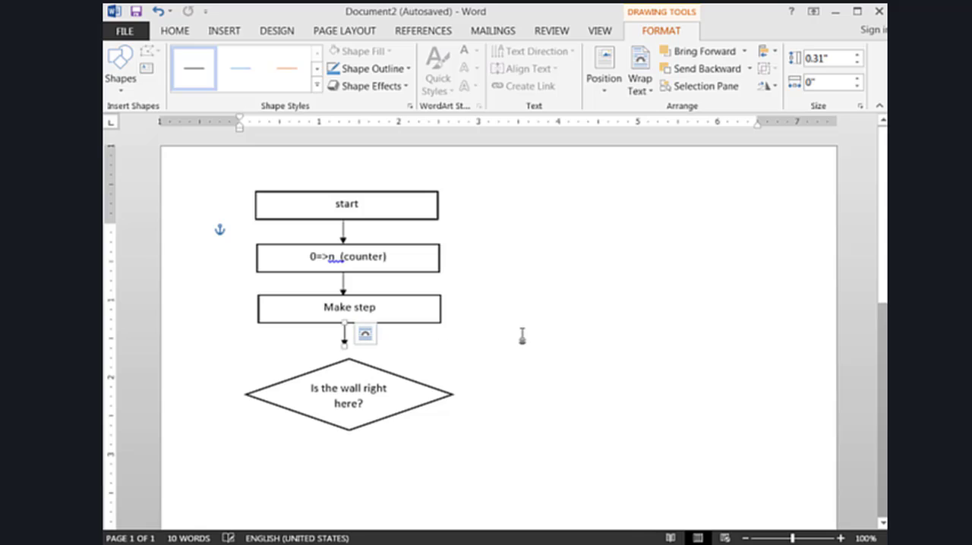
# Move the decision diamond slightly left and up so its top corner lines up with the tip of the arrow above
pyautogui.click(398, 381)
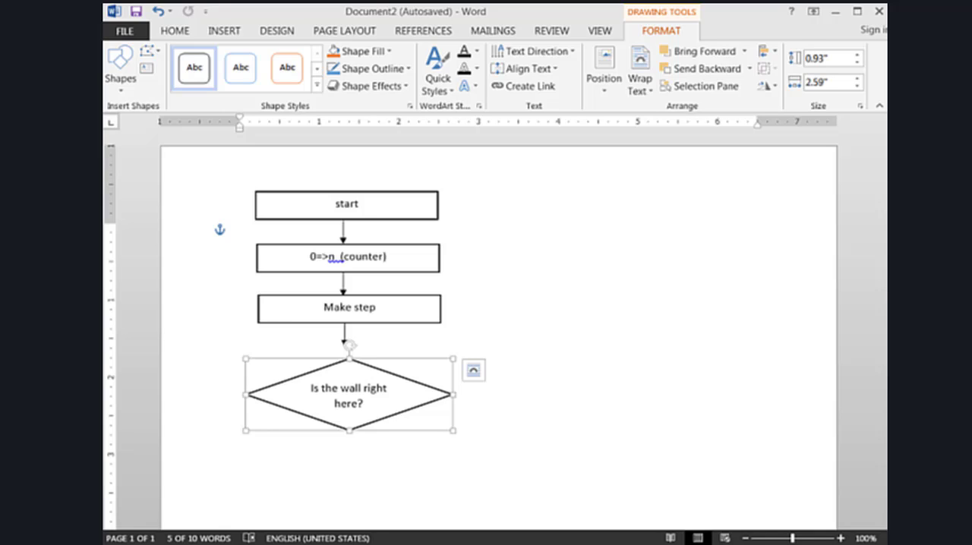
pyautogui.moveTo(349, 346); pyautogui.dragTo(344, 344)
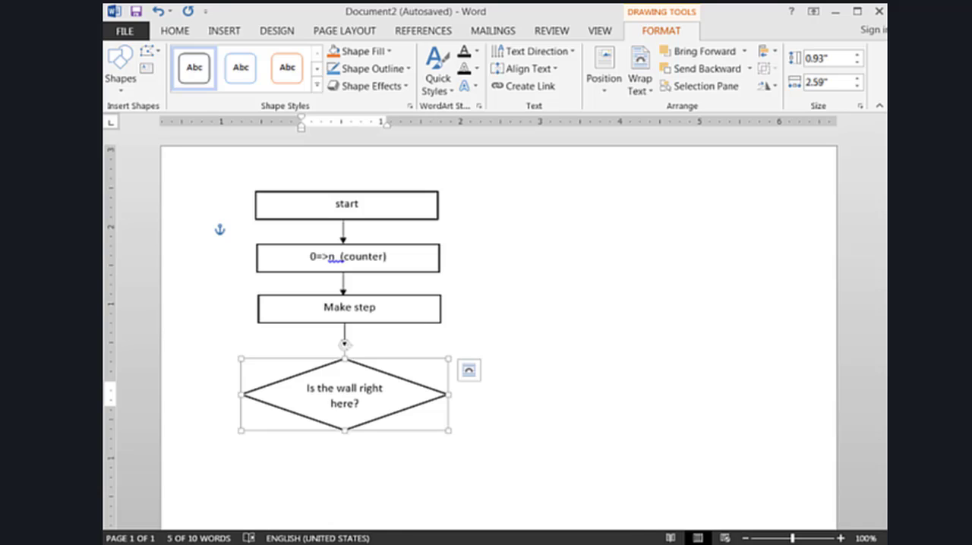
pyautogui.moveTo(344, 344); pyautogui.dragTo(344, 335)
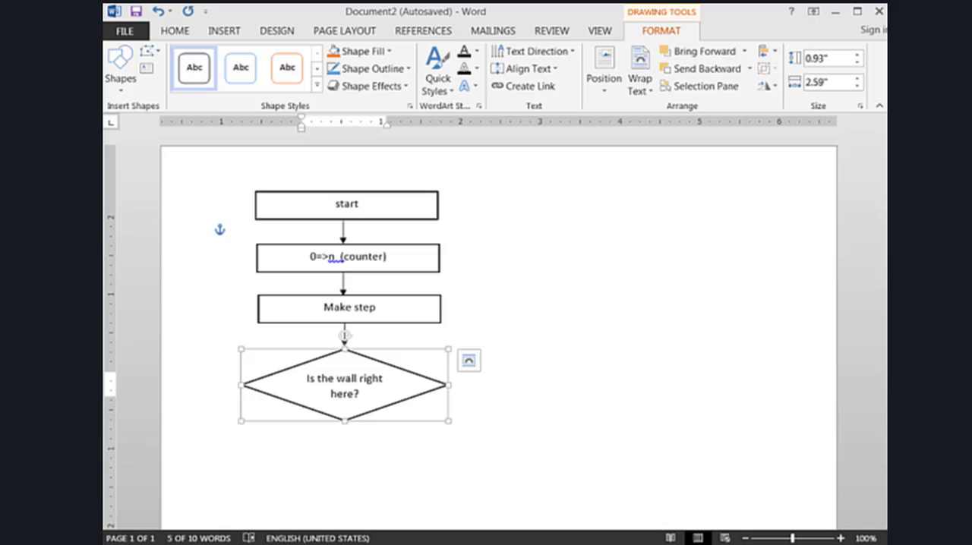
pyautogui.click(549, 319)
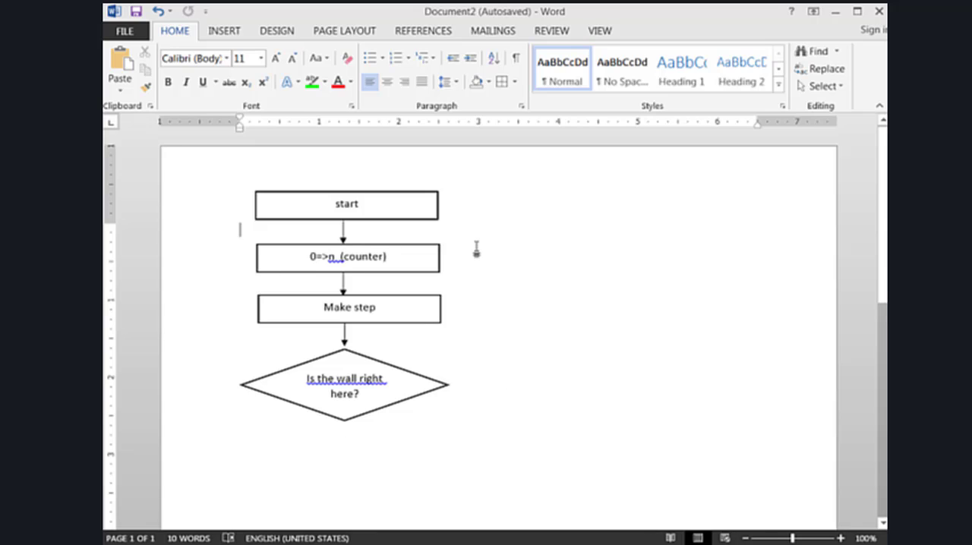
# Duplicate the counter box, place the copy below the decision diamond and change its text to "n+1=>n (counter)"
pyautogui.click(415, 273)
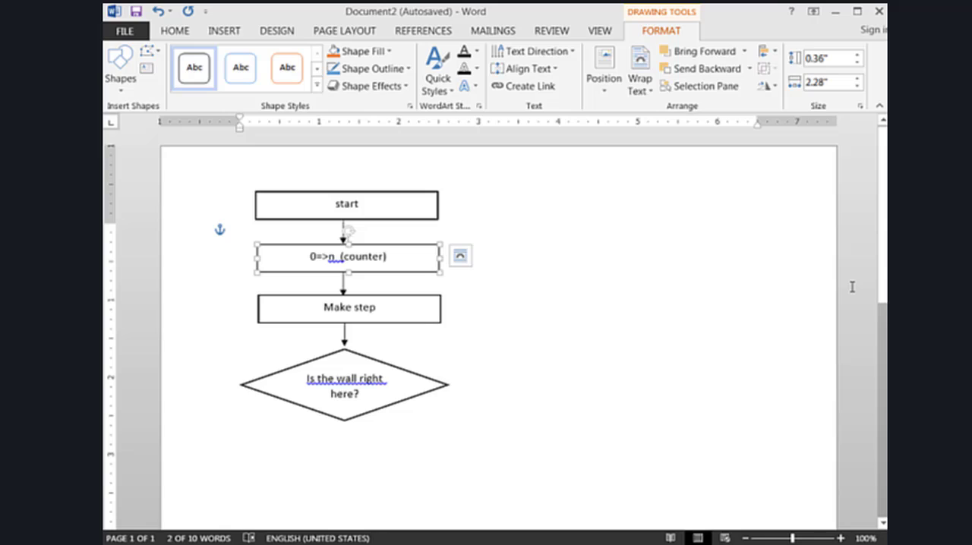
pyautogui.hotkey('ctrl', 'v')
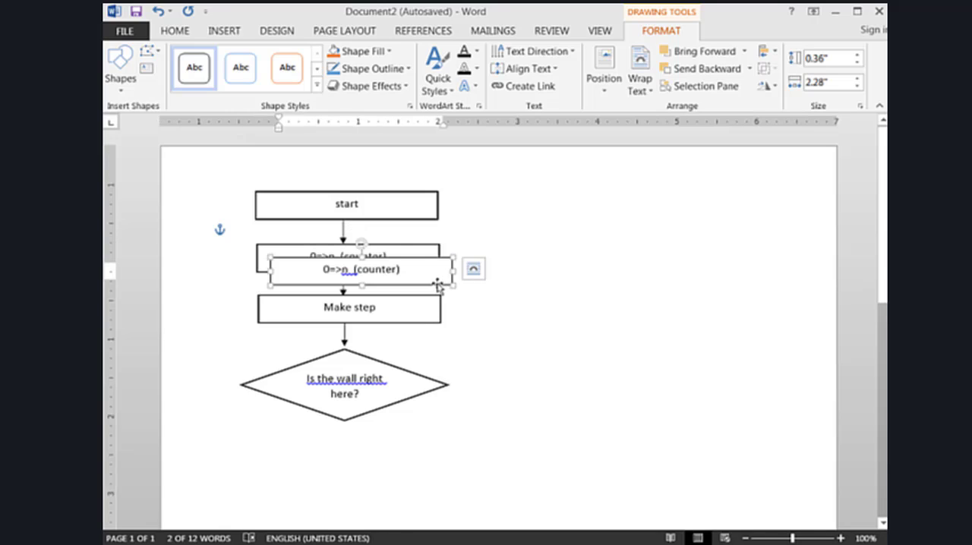
pyautogui.moveTo(453, 288); pyautogui.dragTo(421, 465)
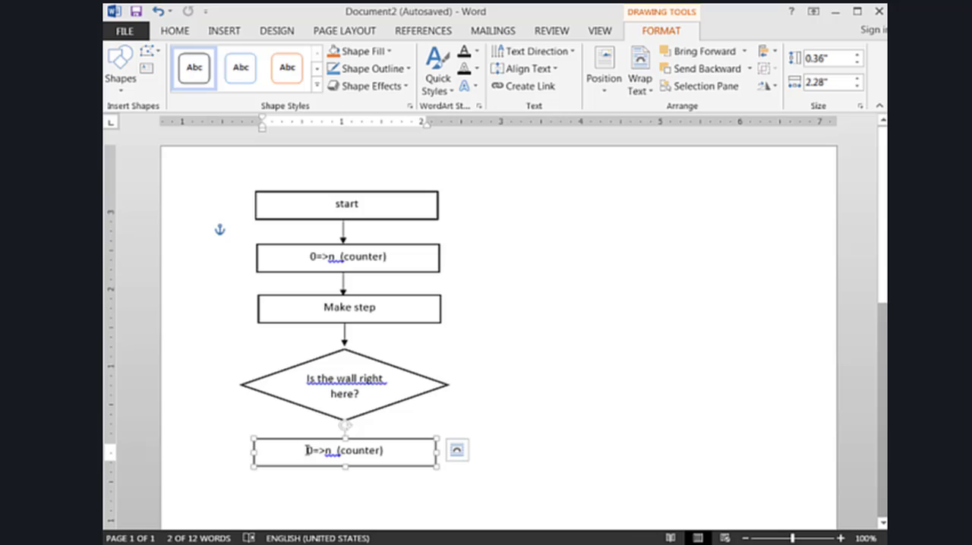
pyautogui.moveTo(306, 451); pyautogui.dragTo(327, 451)
pyautogui.click(309, 452)
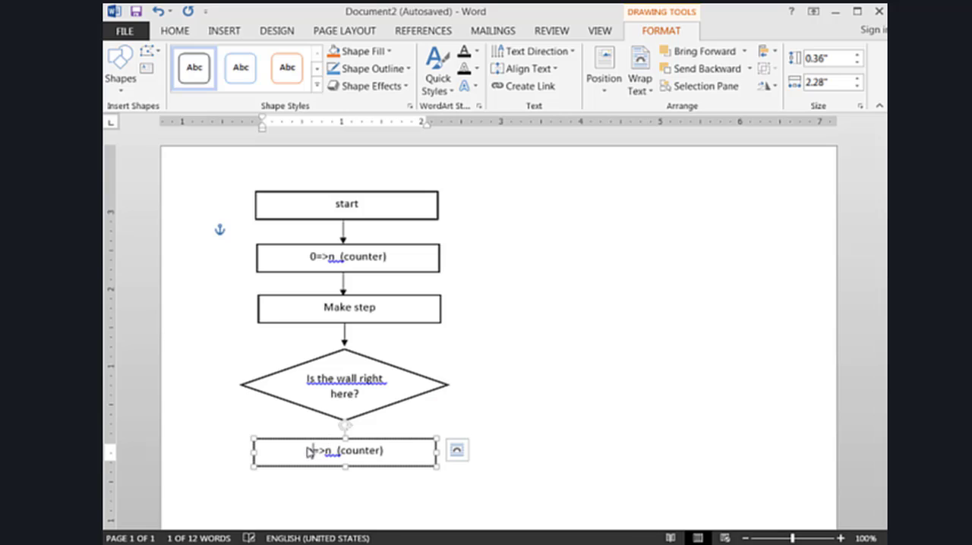
pyautogui.write('N-1')
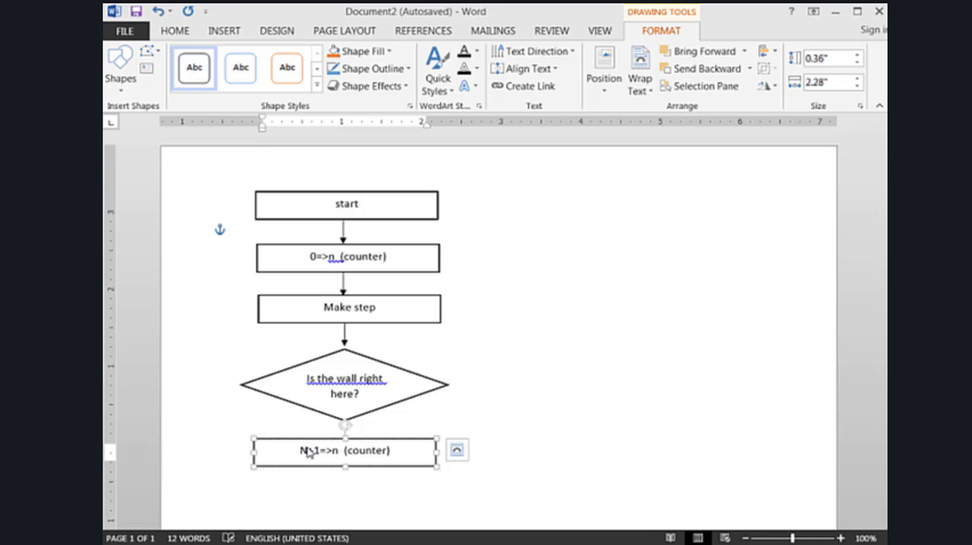
pyautogui.moveTo(307, 449); pyautogui.dragTo(299, 450)
pyautogui.write('n')
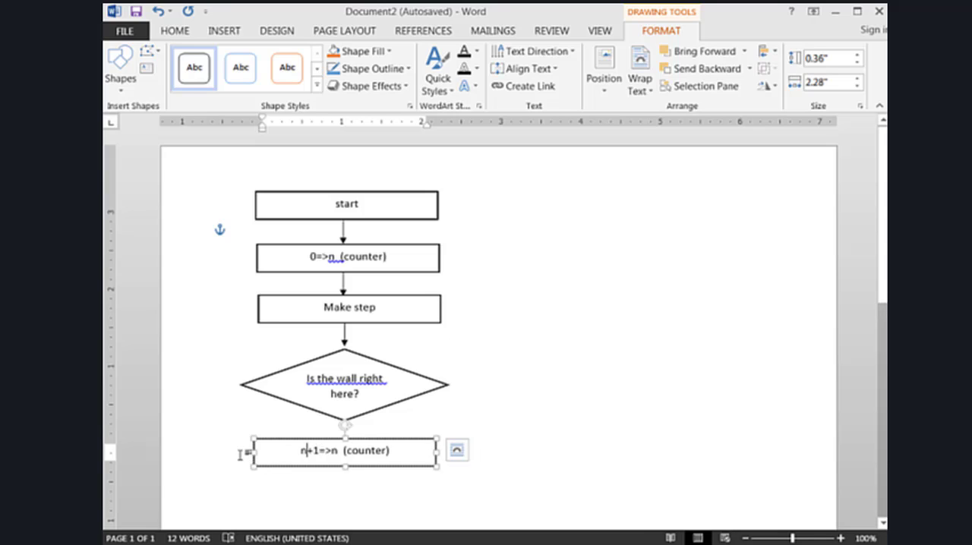
# Draw a vertical line about 1.88" long left of the flowchart, from "Make step" level down to the "n+1=>n (counter)" box level, and style it black
pyautogui.click(224, 31)
pyautogui.click(268, 68)
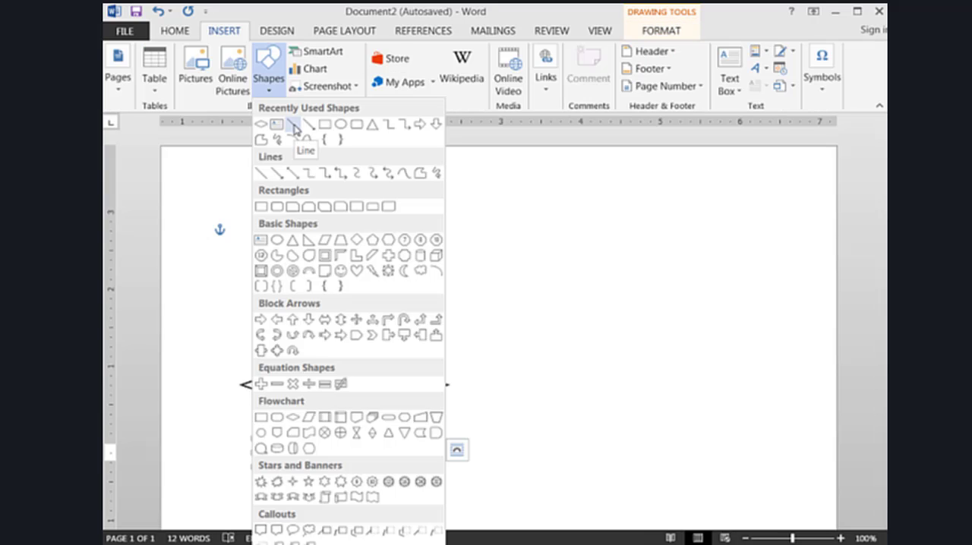
pyautogui.click(293, 126)
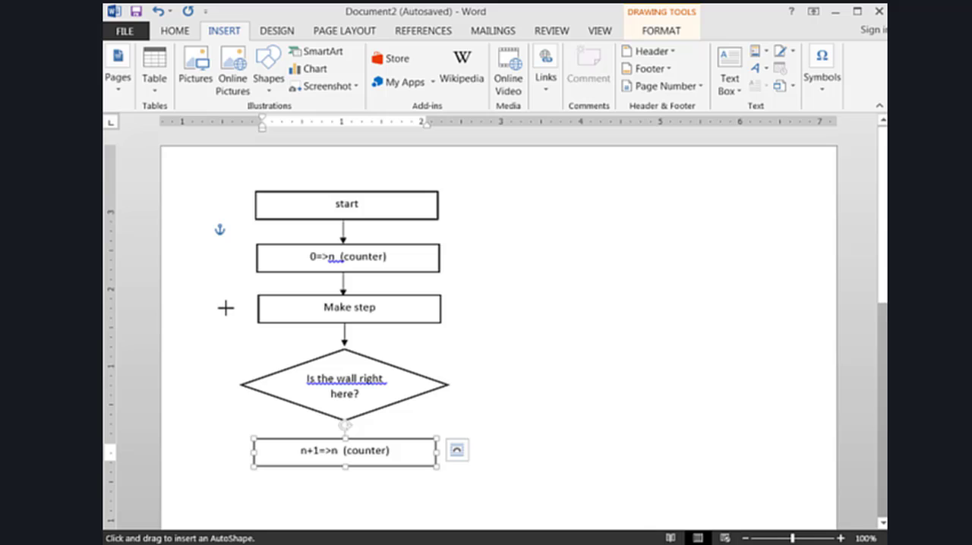
pyautogui.moveTo(225, 308); pyautogui.dragTo(225, 450)
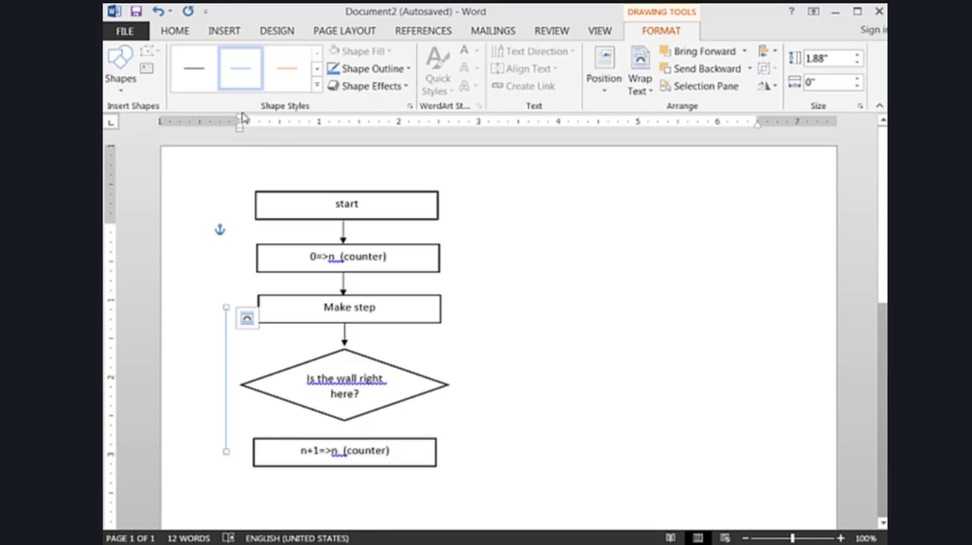
pyautogui.click(195, 74)
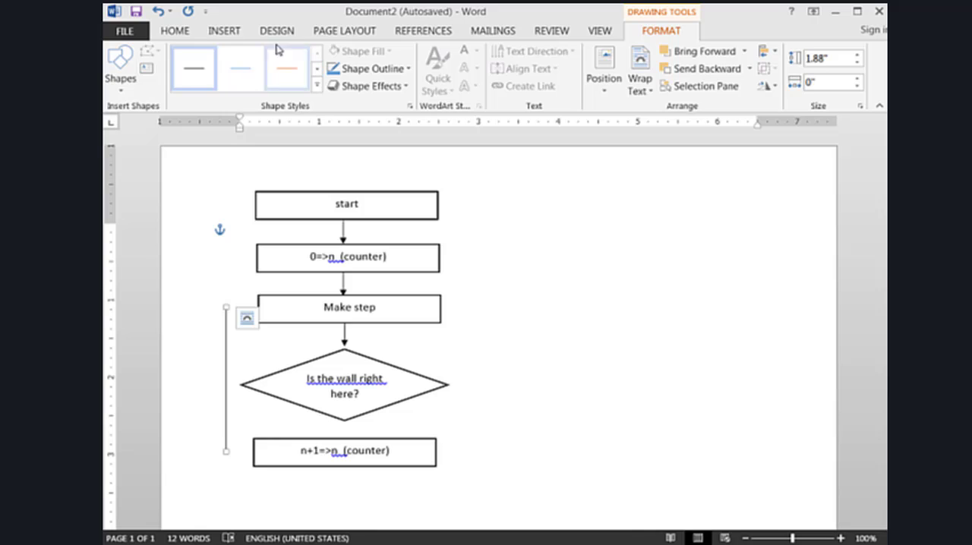
# Draw a horizontal arrow about 0.37" long from the "n+1=>n (counter)" box's left edge to the vertical line's lower end and style it black
pyautogui.click(225, 31)
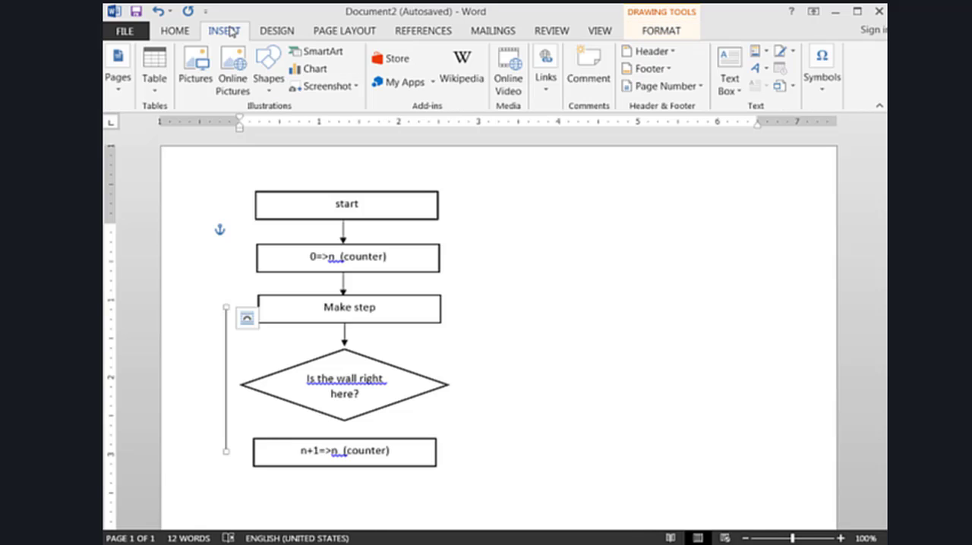
pyautogui.click(269, 68)
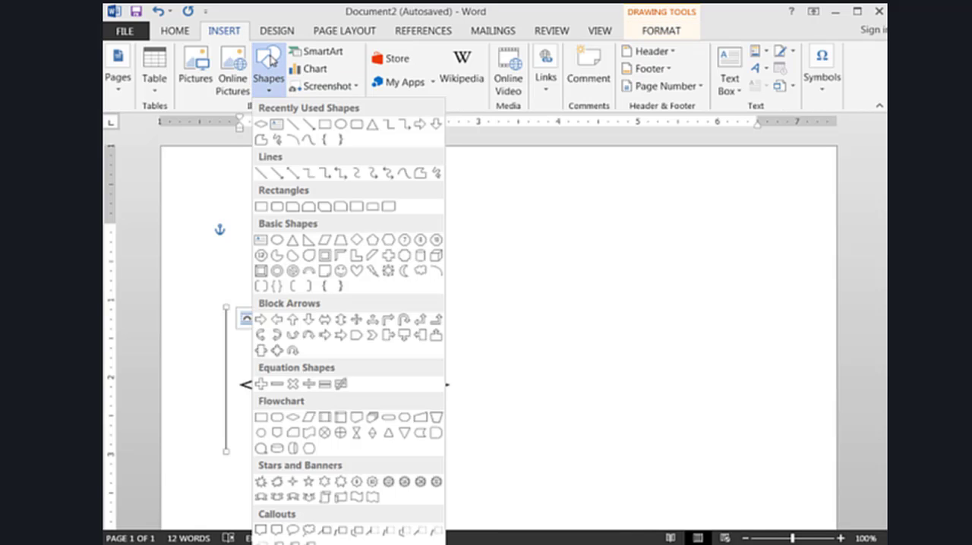
pyautogui.click(312, 126)
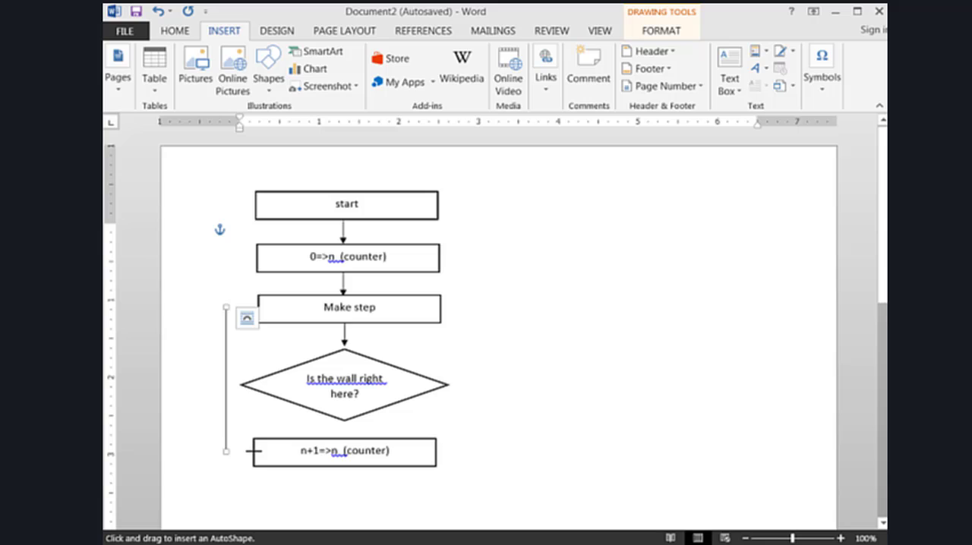
pyautogui.moveTo(253, 451); pyautogui.dragTo(225, 451)
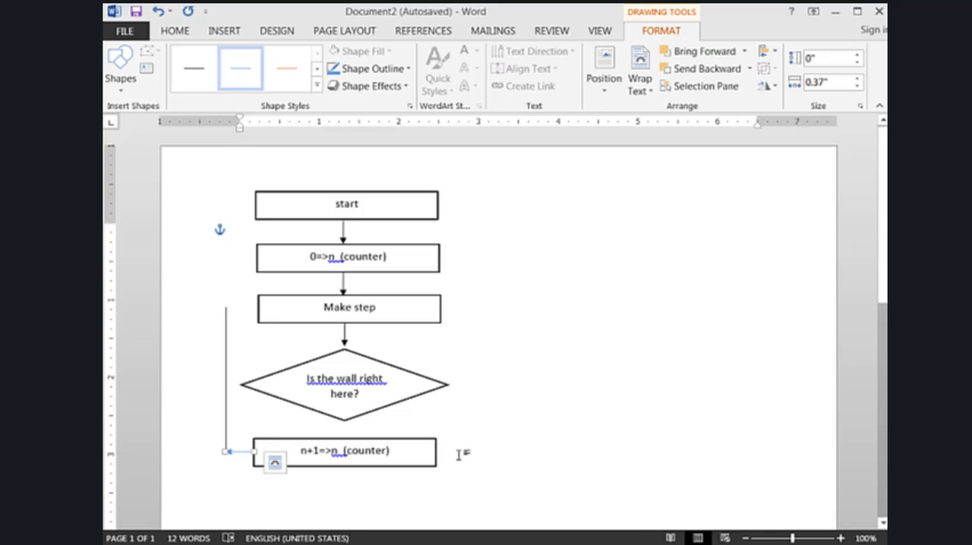
pyautogui.click(190, 76)
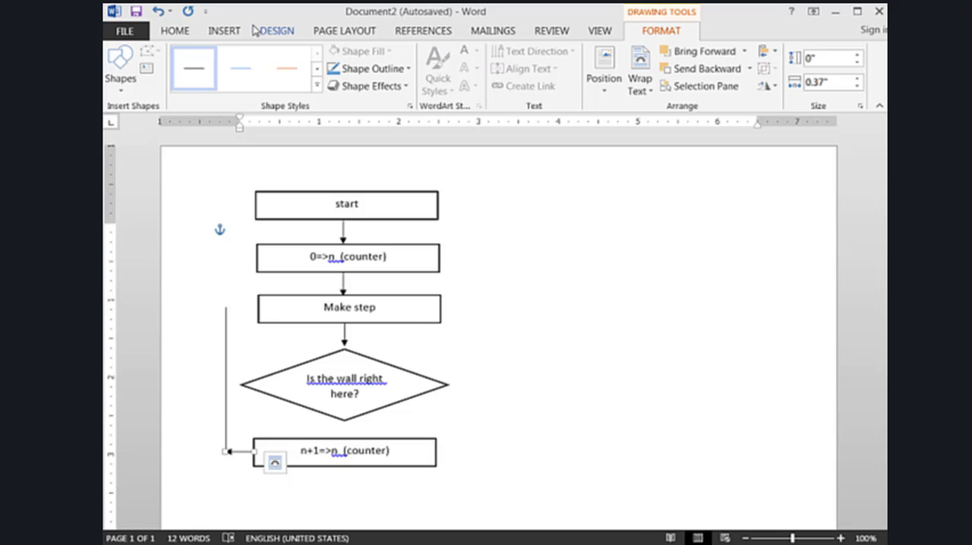
# Draw an arrow from the vertical line's upper end to the "Make step" box
pyautogui.click(221, 32)
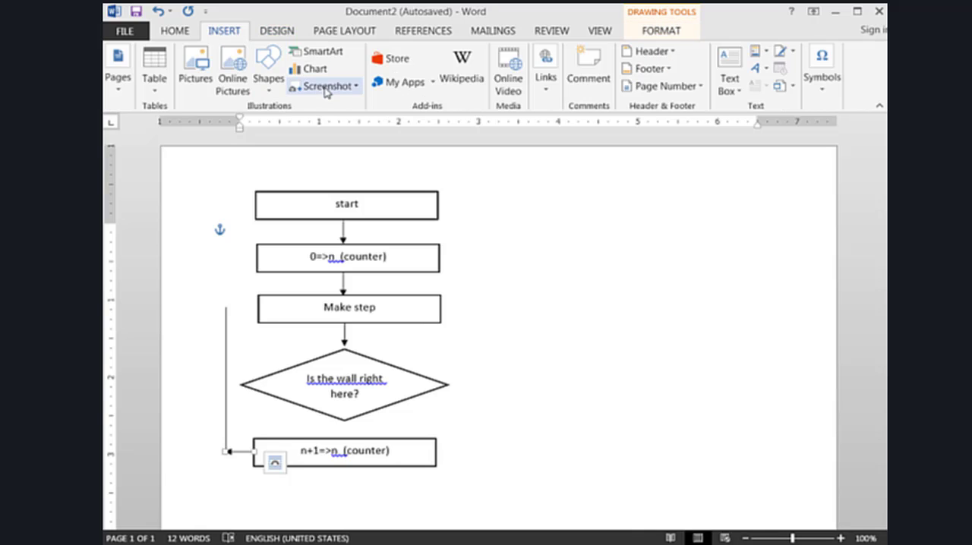
pyautogui.click(267, 69)
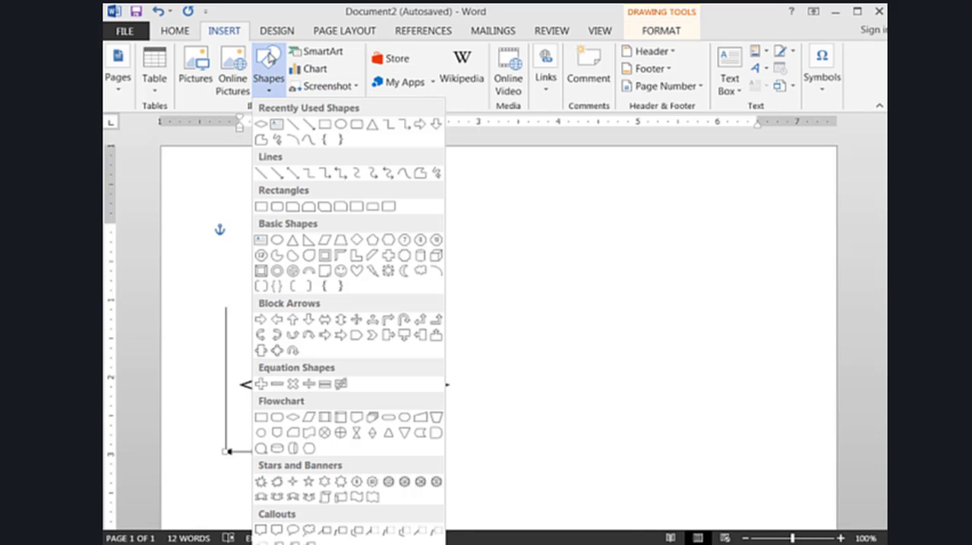
pyautogui.click(308, 124)
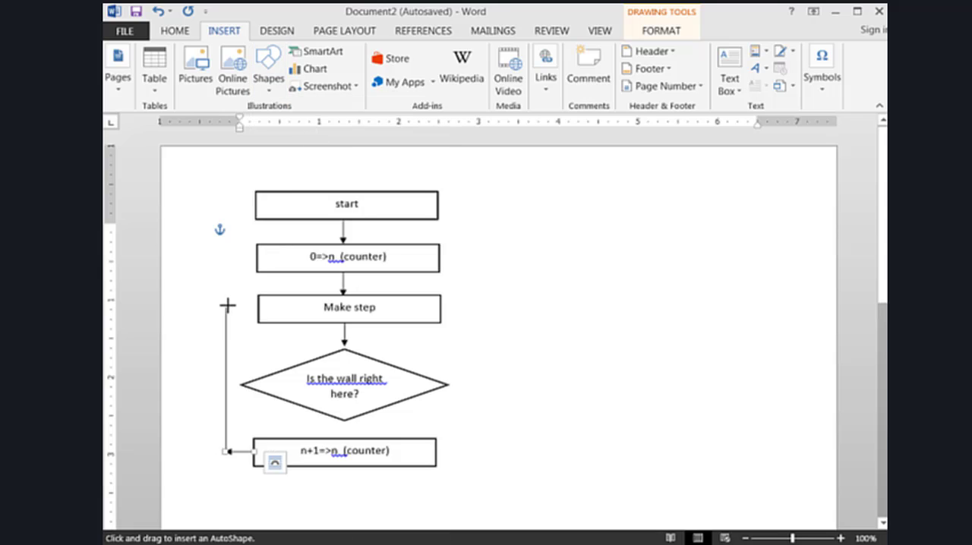